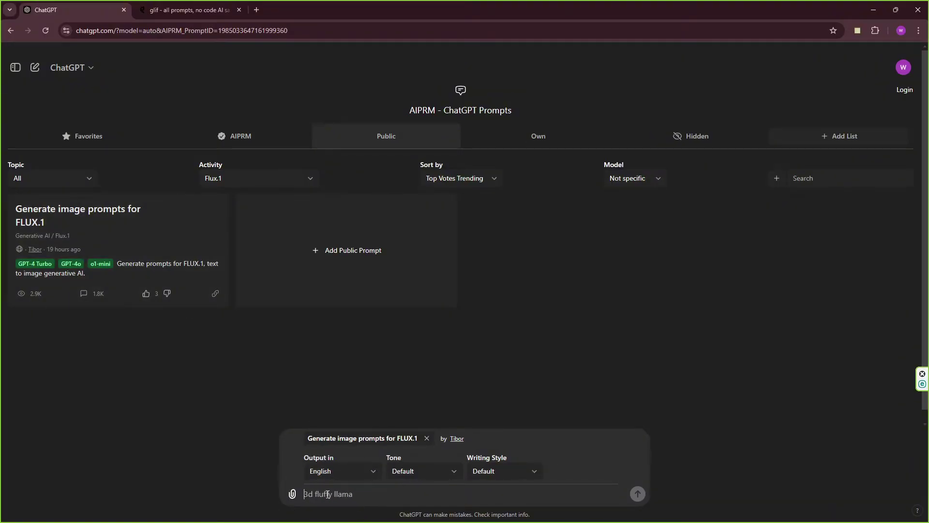
# Paste the 4k 3D render vector t-shirt prompt about Polaris "RZR" off-road racing into the FLUX.1 prompt generator's message.
pyautogui.rightClick(327, 494)
pyautogui.click(349, 385)
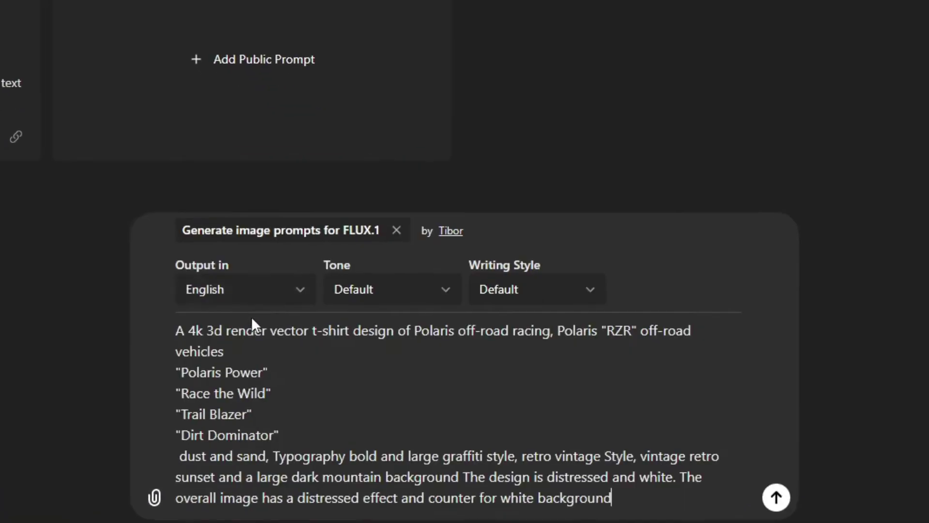
pyautogui.moveTo(178, 331); pyautogui.dragTo(735, 389)
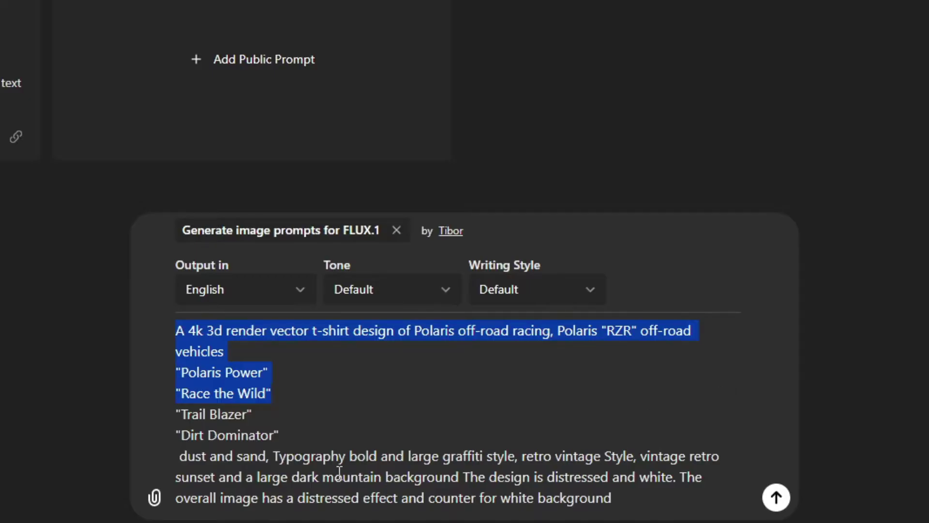
# Move the phrase "dust and sand," to follow "off-road vehicles," in the message and submit it.
pyautogui.moveTo(273, 457); pyautogui.dragTo(182, 453)
pyautogui.hotkey('ctrl', 'c')
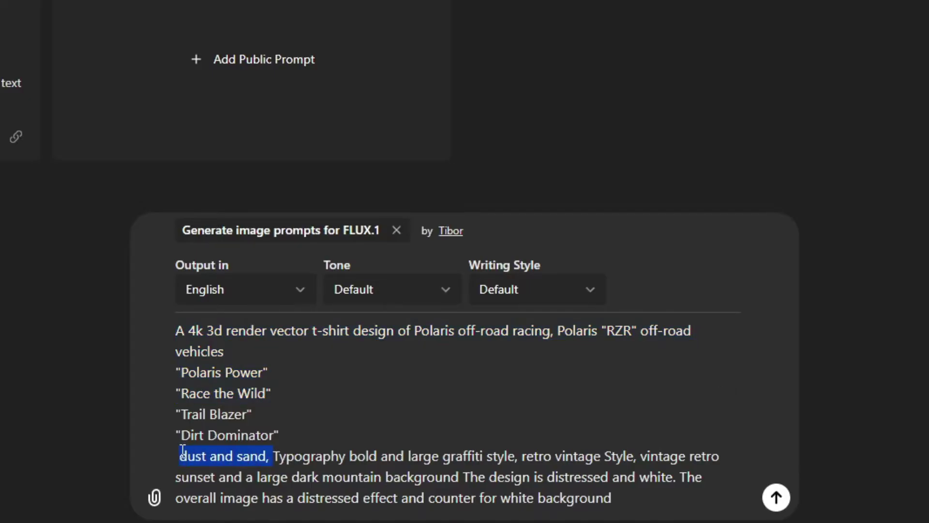
pyautogui.press('BackSpace')
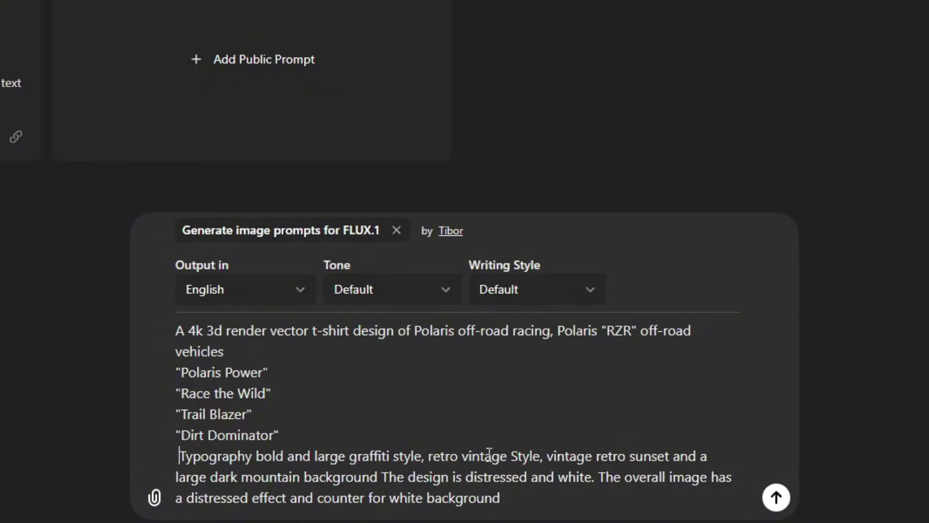
pyautogui.click(252, 346)
pyautogui.write(',')
pyautogui.hotkey('ctrl', 'v')
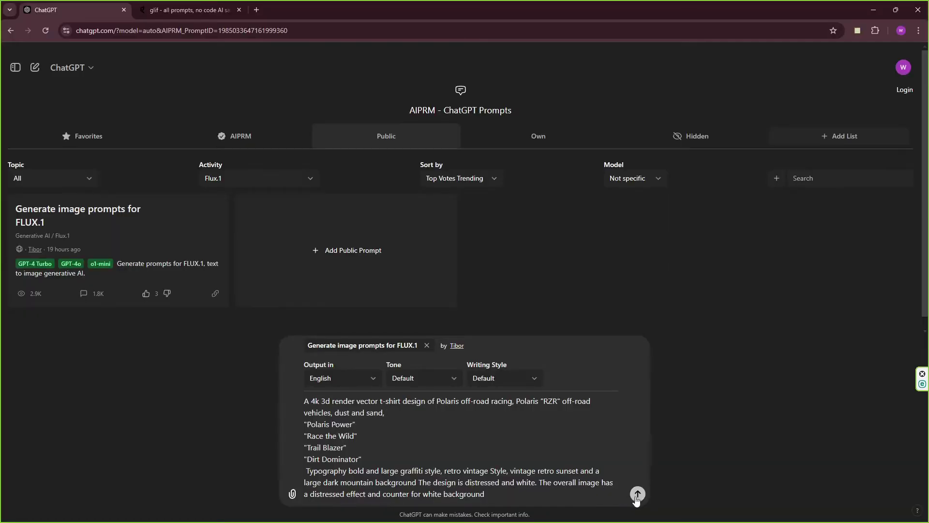
pyautogui.click(637, 495)
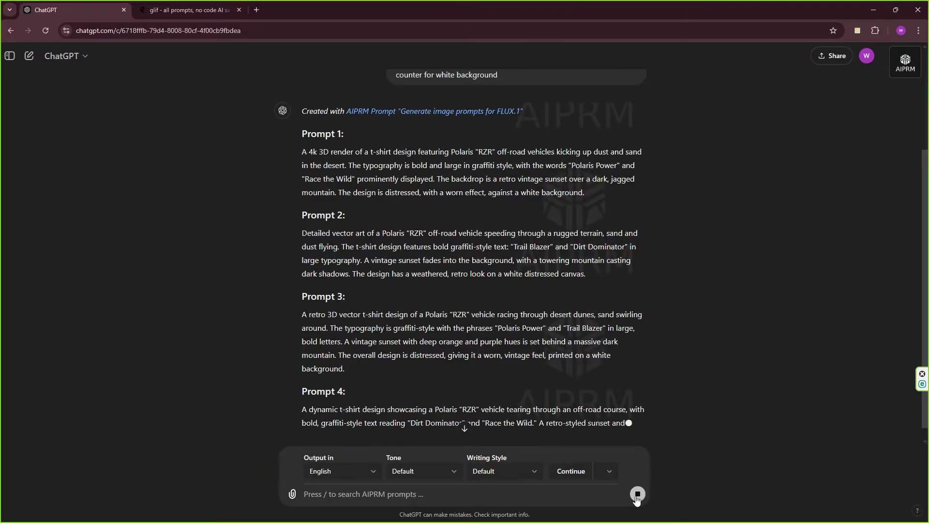
# Copy the text of Prompt 1 from the generated response.
pyautogui.scroll(-1, 591, 378)
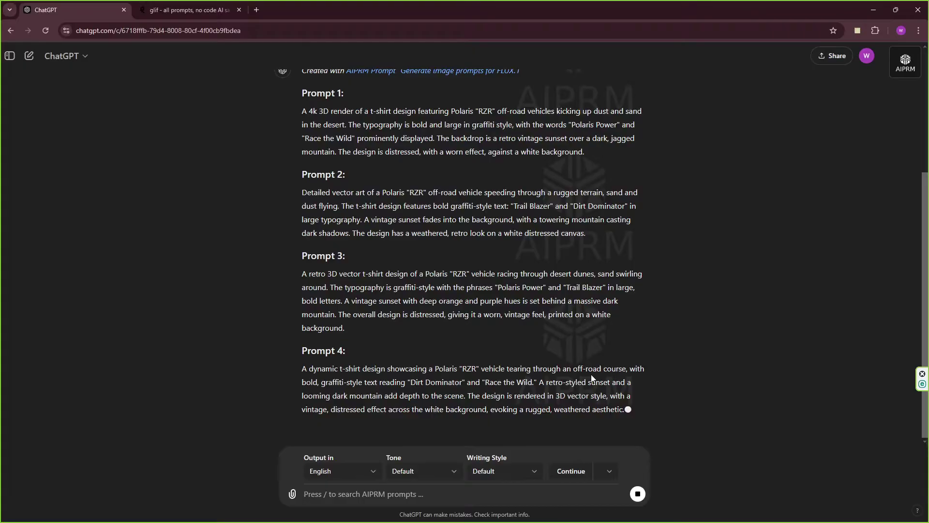
pyautogui.scroll(3, 592, 377)
pyautogui.moveTo(303, 256); pyautogui.dragTo(585, 300)
pyautogui.rightClick(584, 301)
pyautogui.click(611, 310)
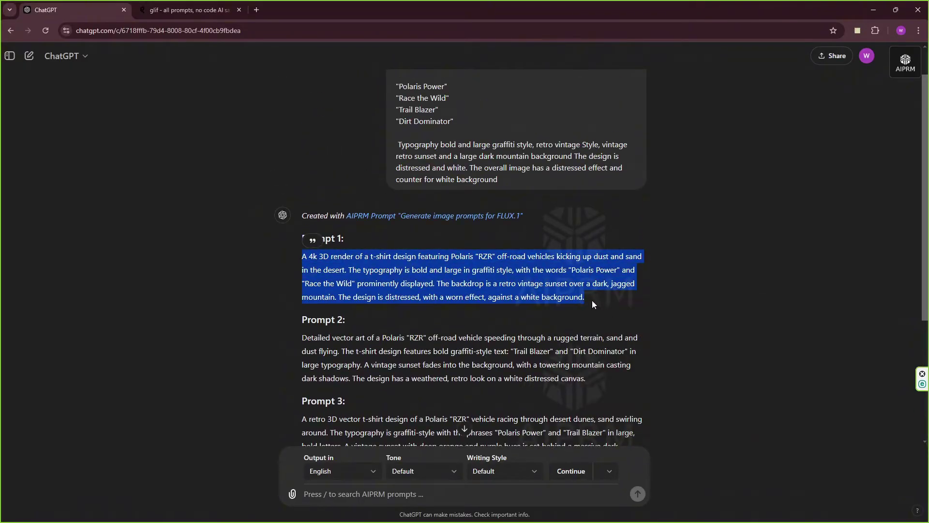
# Switch to Glif, start building a new glif and add an image generation block.
pyautogui.click(189, 9)
pyautogui.click(573, 62)
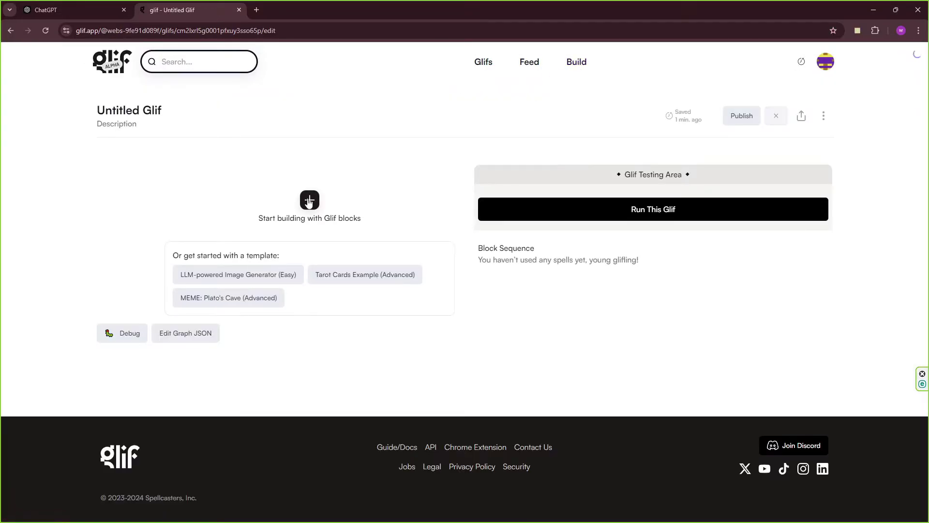
pyautogui.click(310, 200)
pyautogui.click(382, 293)
# Paste the copied Prompt 1 text into the image block's description.
pyautogui.rightClick(241, 270)
pyautogui.click(197, 267)
pyautogui.rightClick(197, 268)
pyautogui.click(234, 362)
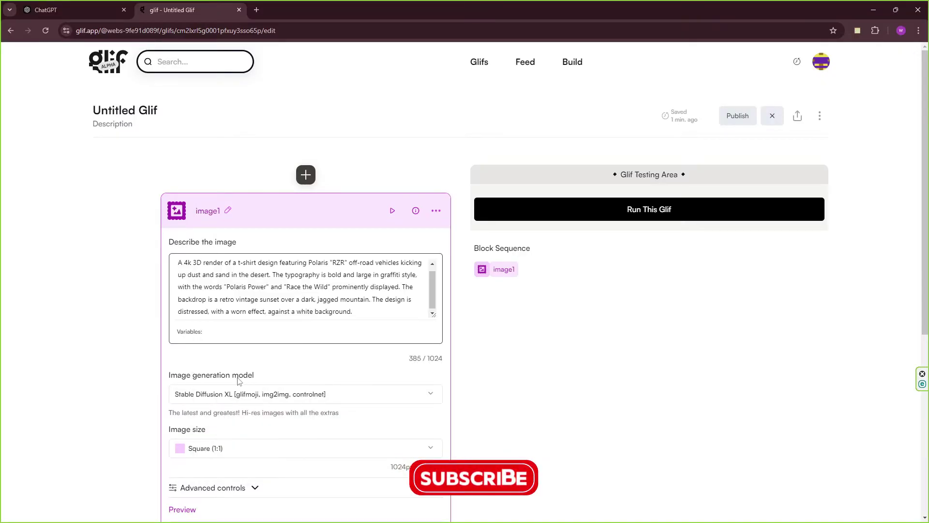
# Set the block's image generation model to Flux Pro and the image size to Portrait (3:4).
pyautogui.click(233, 394)
pyautogui.click(203, 458)
pyautogui.click(218, 448)
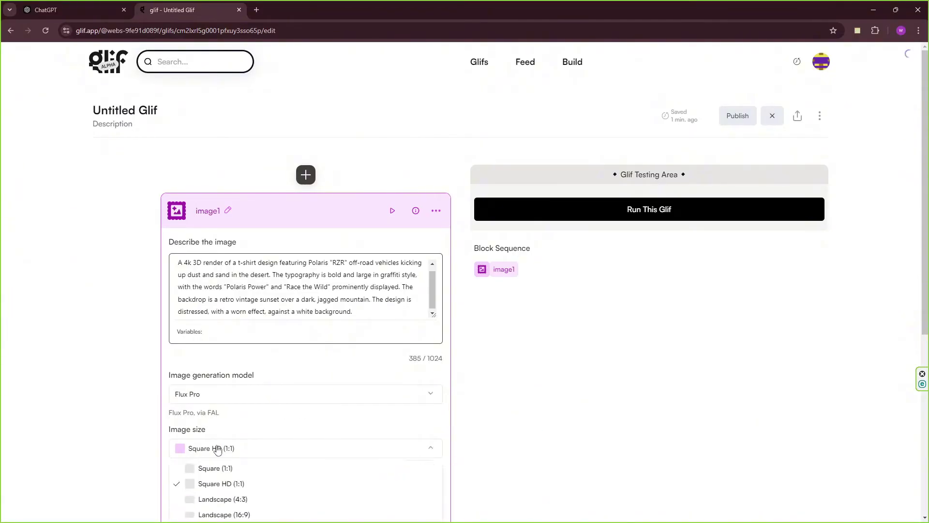
pyautogui.scroll(-3, 218, 486)
pyautogui.click(222, 388)
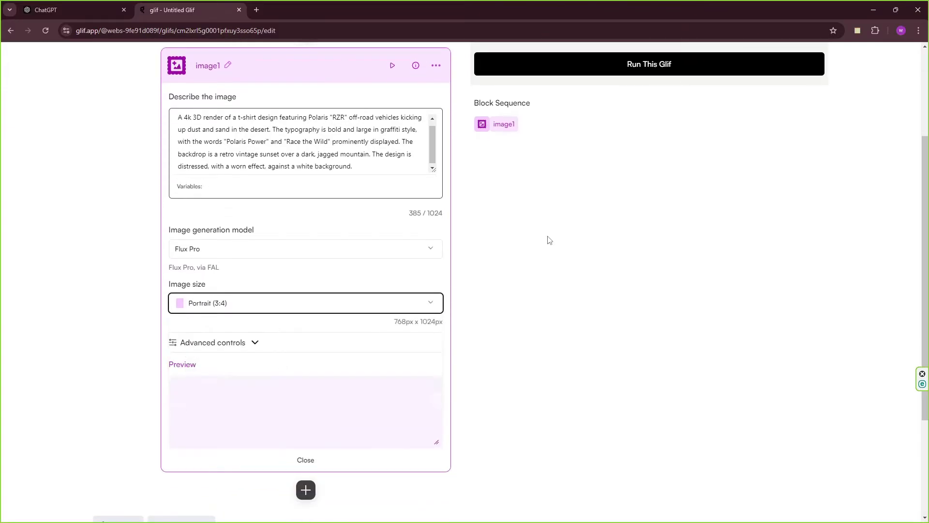
# Reset the page zoom to 100% and run the glif to generate the Prompt 1 design.
pyautogui.hotkey('ctrl', '-')
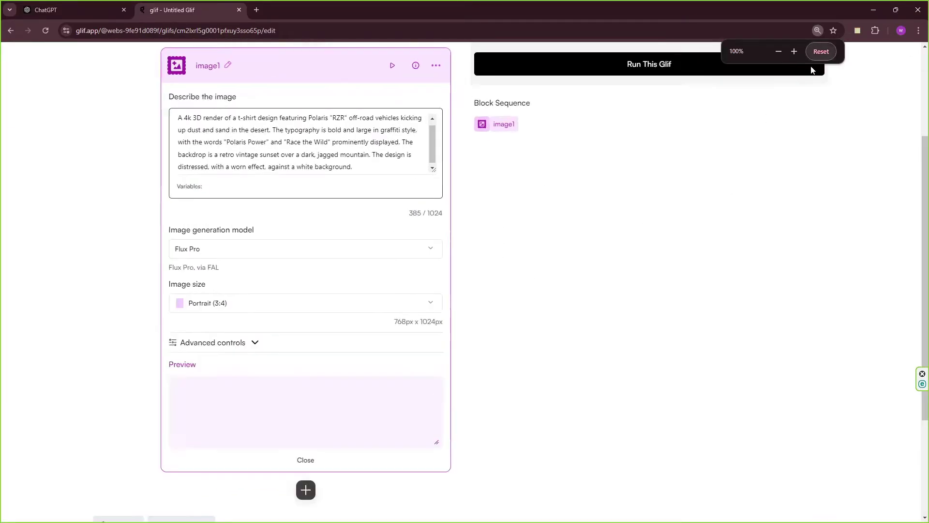
pyautogui.scroll(3, 535, 293)
pyautogui.hotkey('ctrl', '0')
pyautogui.click(598, 205)
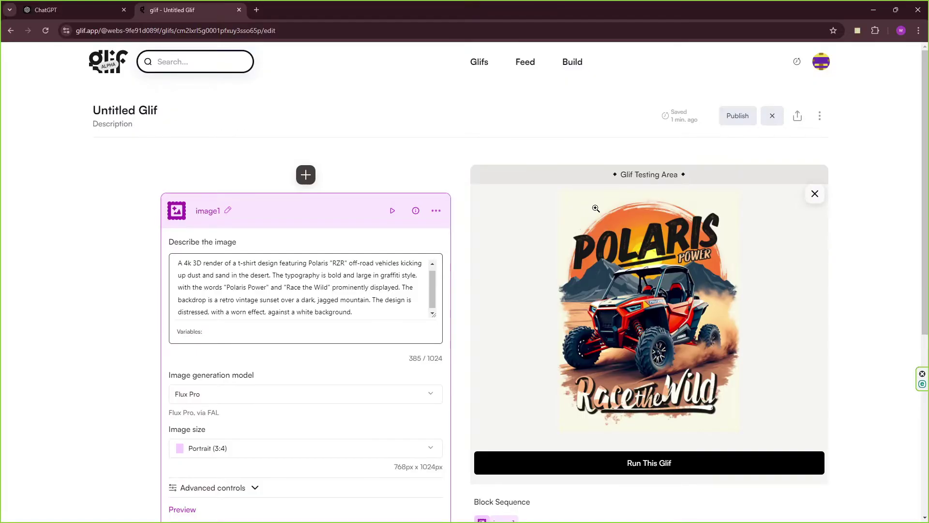
# View the "Polaris Power, Race the Wild" design enlarged and open the image in a new tab.
pyautogui.click(659, 316)
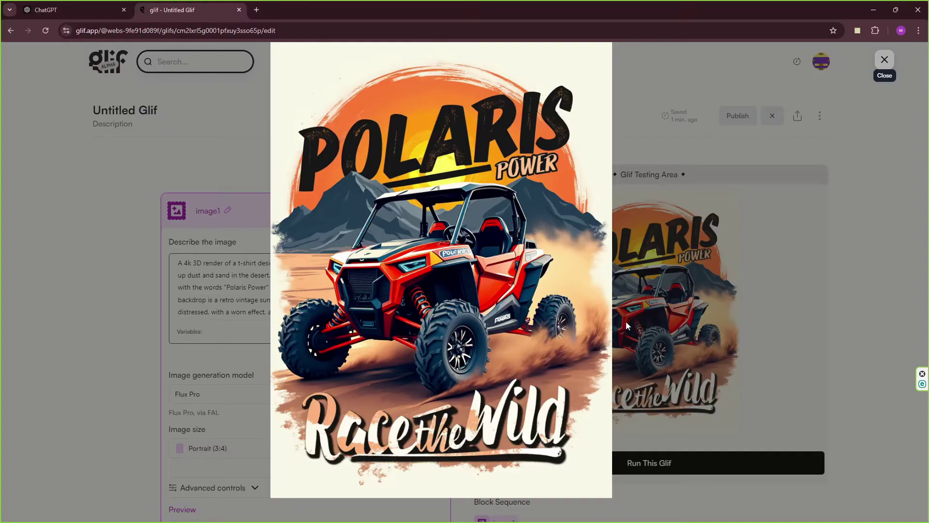
pyautogui.click(885, 59)
pyautogui.rightClick(649, 245)
pyautogui.click(666, 255)
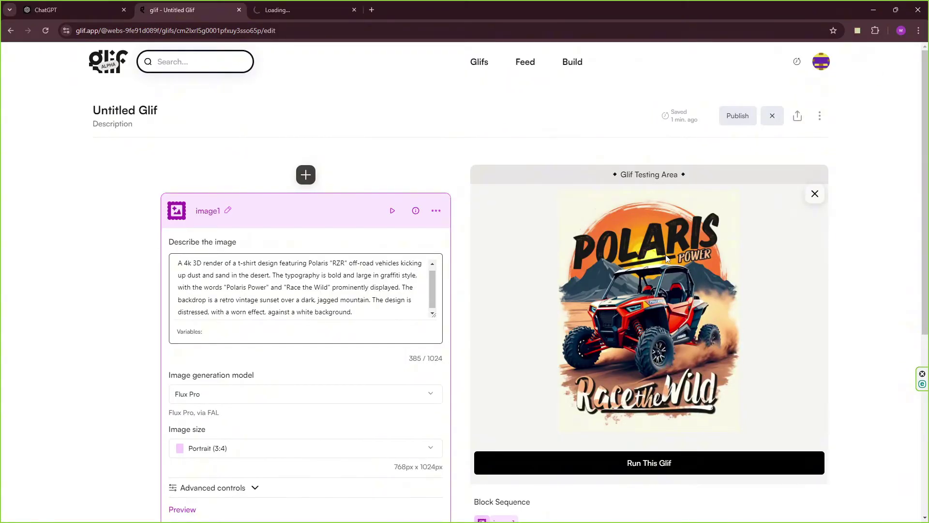
# Replace the image description with the Prompt 2 text from ChatGPT and run the glif.
pyautogui.click(85, 7)
pyautogui.scroll(-3, 304, 277)
pyautogui.moveTo(303, 242); pyautogui.dragTo(609, 283)
pyautogui.click(187, 11)
pyautogui.click(343, 311)
pyautogui.hotkey('ctrl', 'a')
pyautogui.hotkey('ctrl', 'v')
pyautogui.click(630, 465)
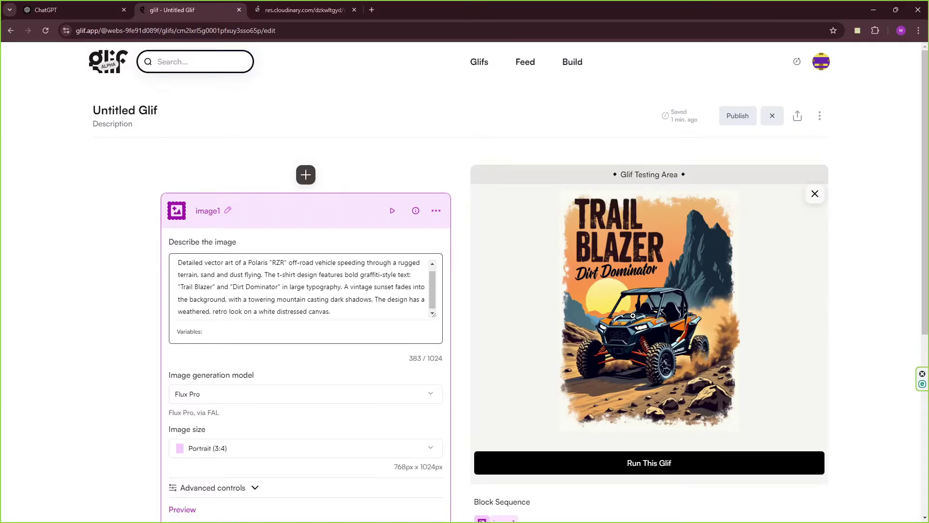
# View the "Trail Blazer, Dirt Dominator" design enlarged, open it in a new tab and close the preview.
pyautogui.click(634, 316)
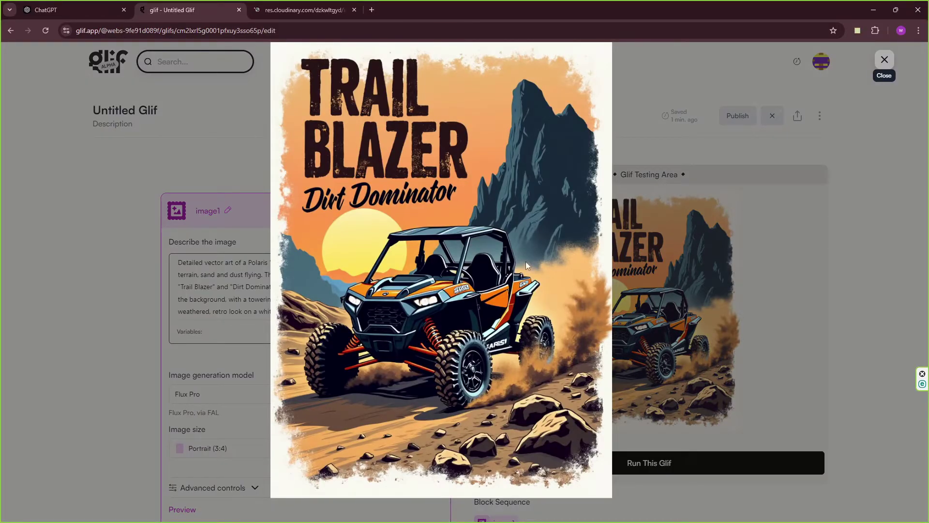
pyautogui.rightClick(521, 246)
pyautogui.click(542, 258)
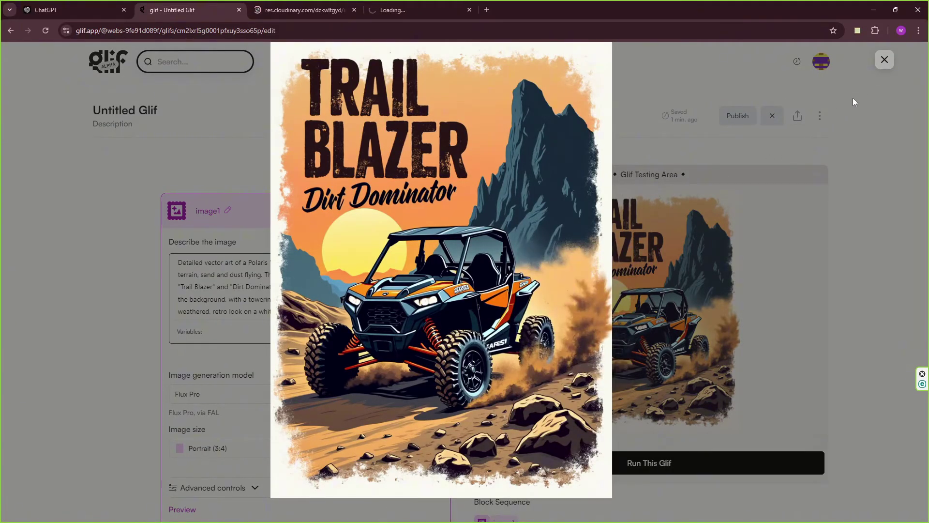
pyautogui.click(884, 60)
# Replace the image description with the Prompt 3 text from ChatGPT and run the glif.
pyautogui.click(72, 10)
pyautogui.scroll(-2, 312, 298)
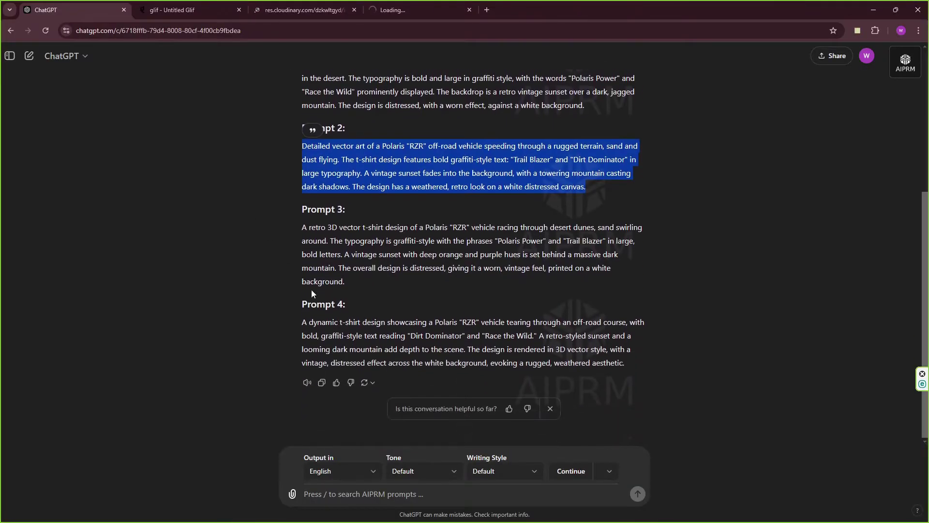
pyautogui.moveTo(304, 228); pyautogui.dragTo(352, 280)
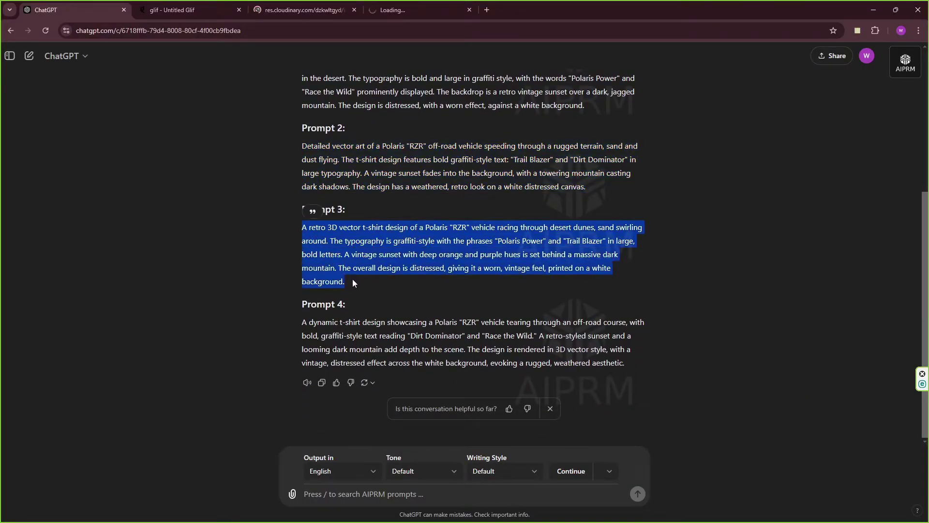
pyautogui.hotkey('ctrl', 'Tab')
pyautogui.hotkey('ctrl', 'a')
pyautogui.hotkey('ctrl', 'v')
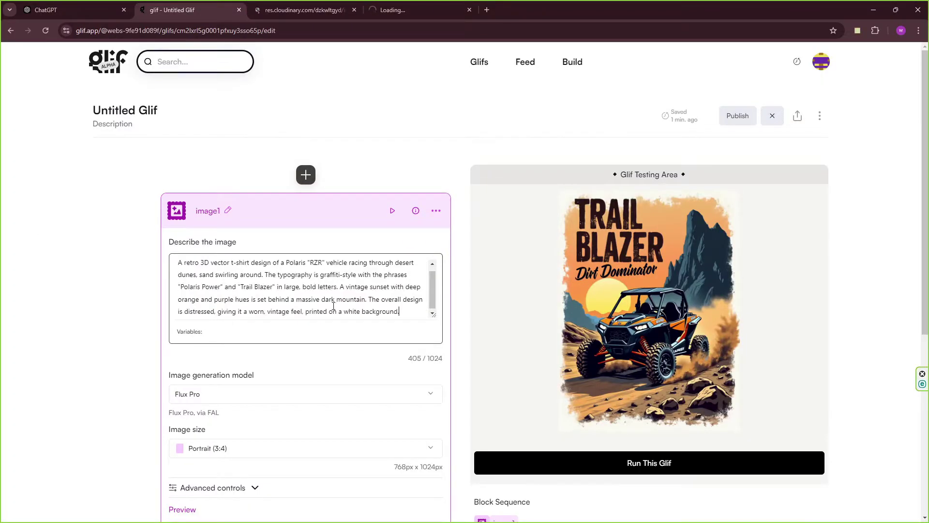
pyautogui.click(629, 467)
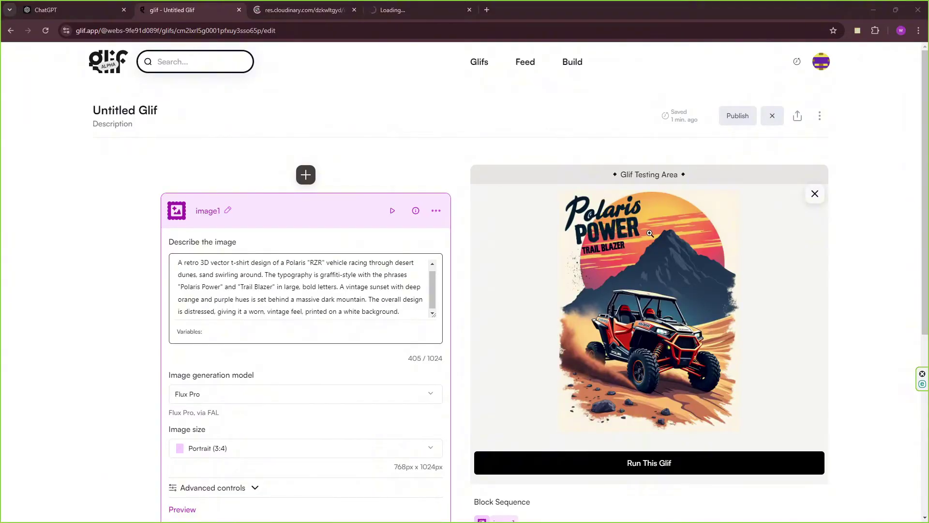
# View the first Prompt 3 design enlarged, open it in a new tab and close the preview.
pyautogui.click(649, 301)
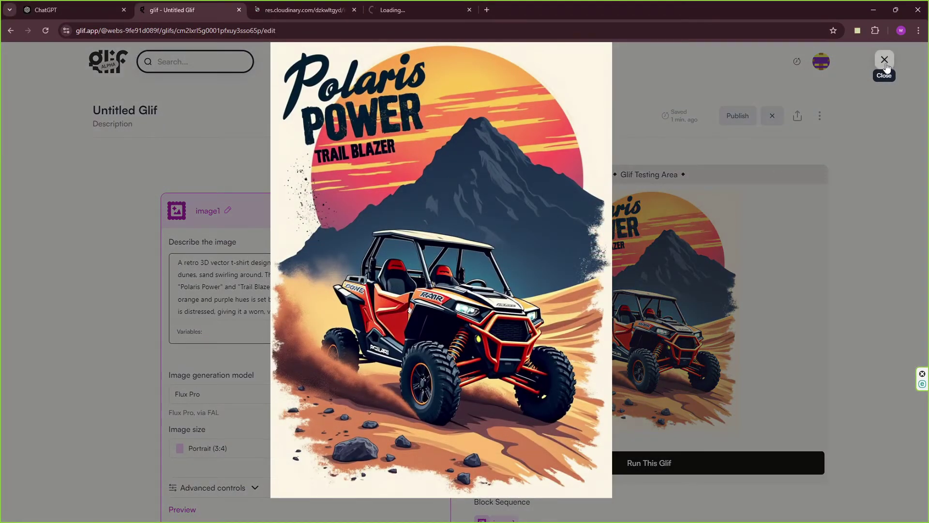
pyautogui.rightClick(588, 221)
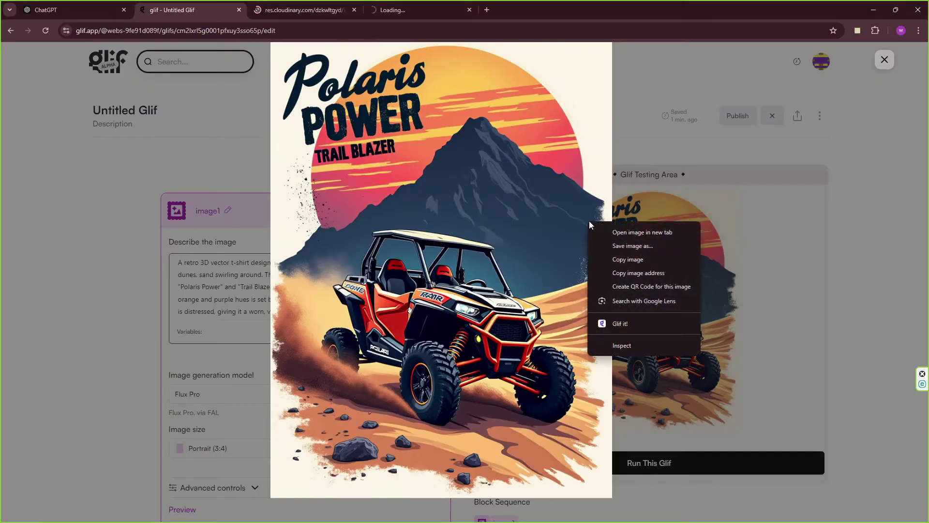
pyautogui.click(612, 231)
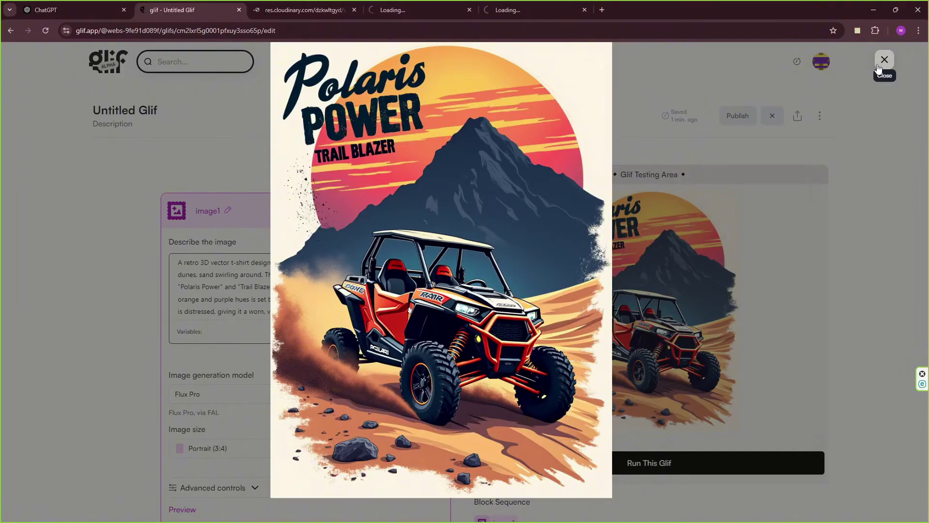
pyautogui.click(884, 59)
# Run the glif again for another Prompt 3 design, open the enlarged image in a new tab and close the preview.
pyautogui.click(649, 467)
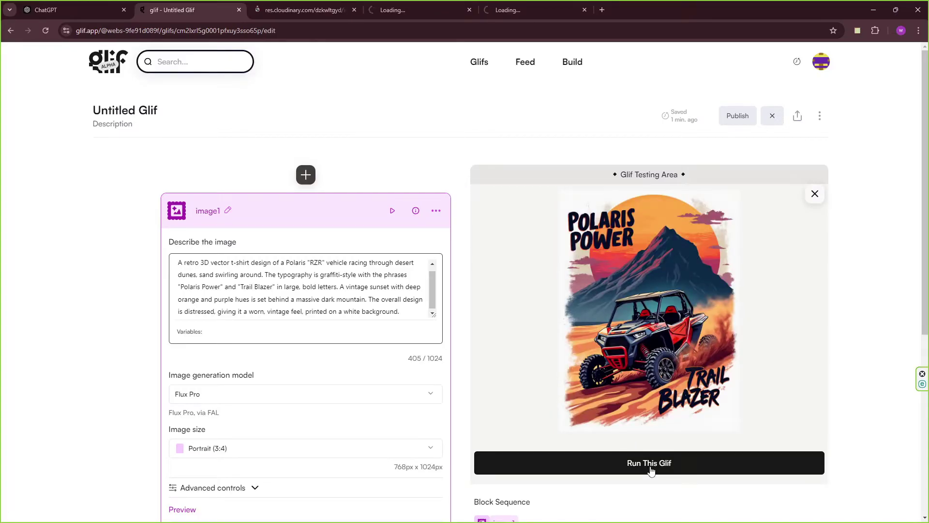
pyautogui.click(680, 371)
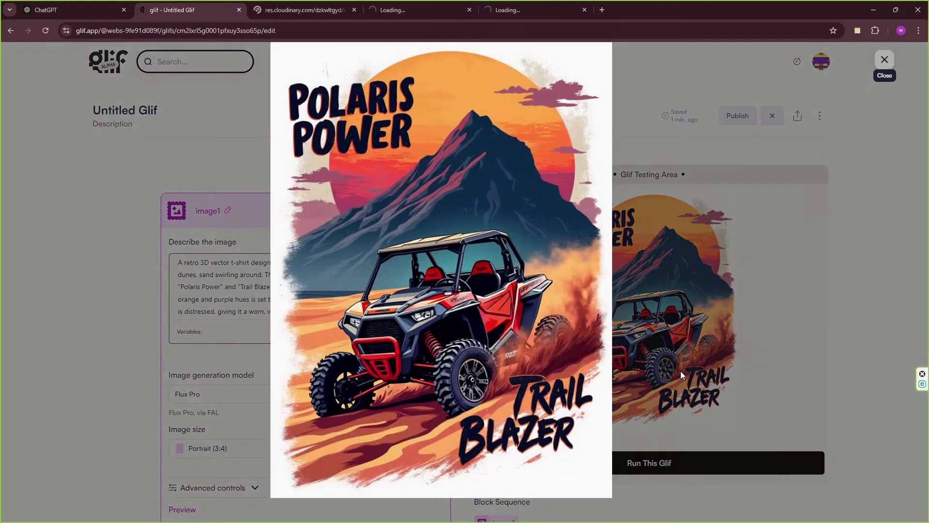
pyautogui.rightClick(513, 321)
pyautogui.click(535, 329)
pyautogui.click(885, 59)
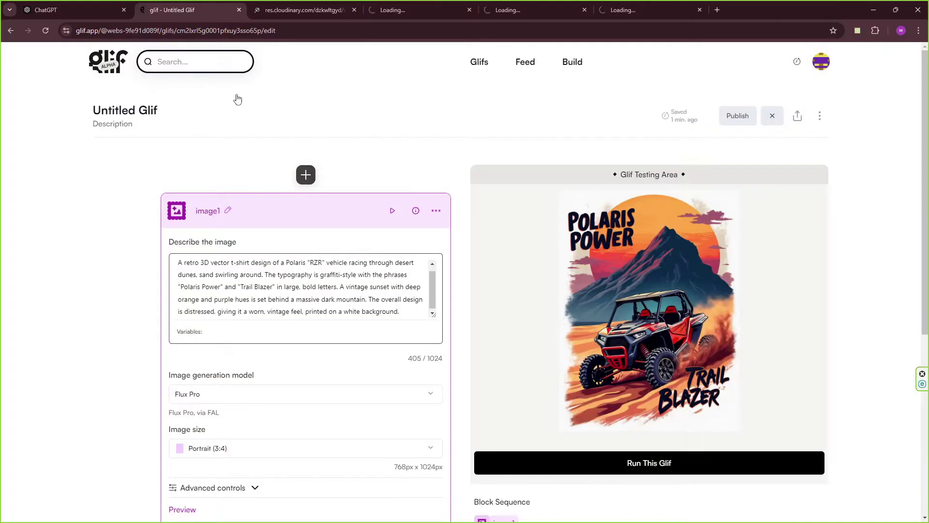
# Switch to ChatGPT and copy the text of Prompt 4.
pyautogui.click(58, 10)
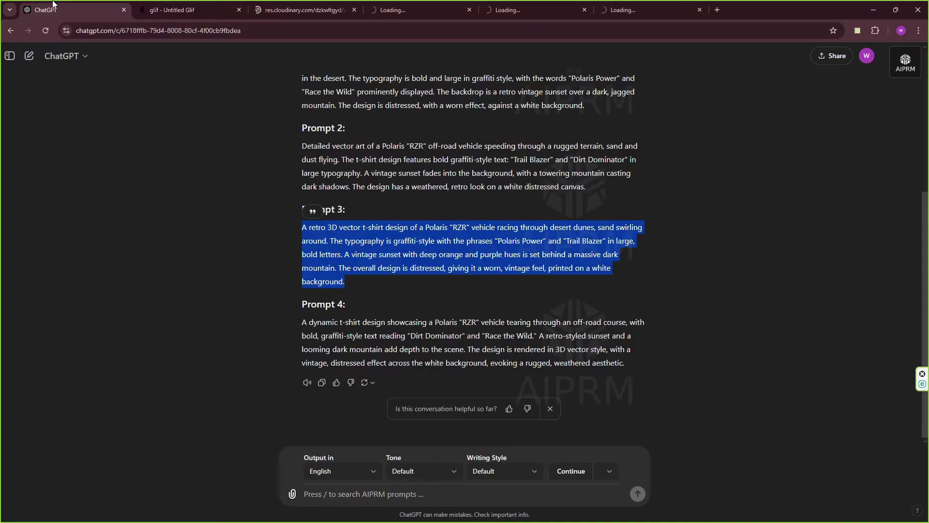
pyautogui.tripleClick(304, 322)
pyautogui.rightClick(345, 331)
pyautogui.click(387, 341)
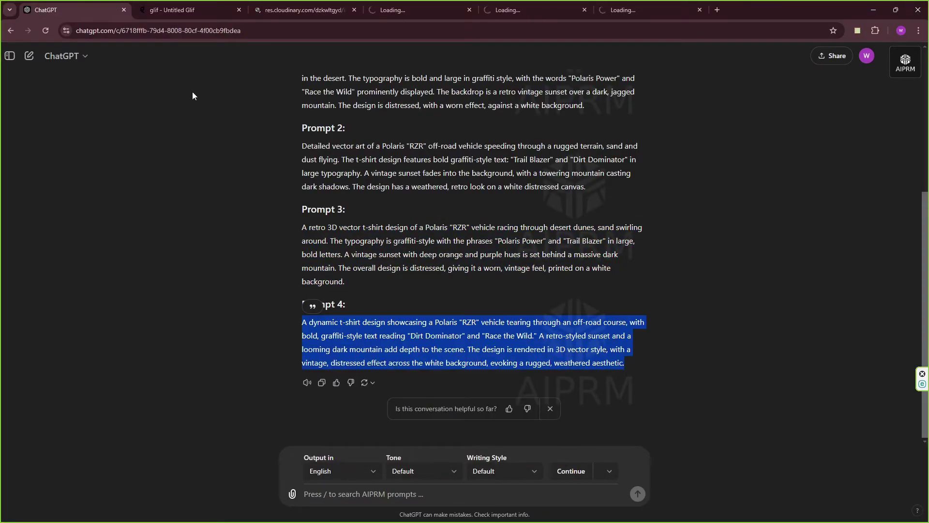
# Replace the image description in Glif with the copied Prompt 4 text and run the glif.
pyautogui.click(179, 10)
pyautogui.tripleClick(234, 261)
pyautogui.press('BackSpace')
pyautogui.rightClick(248, 283)
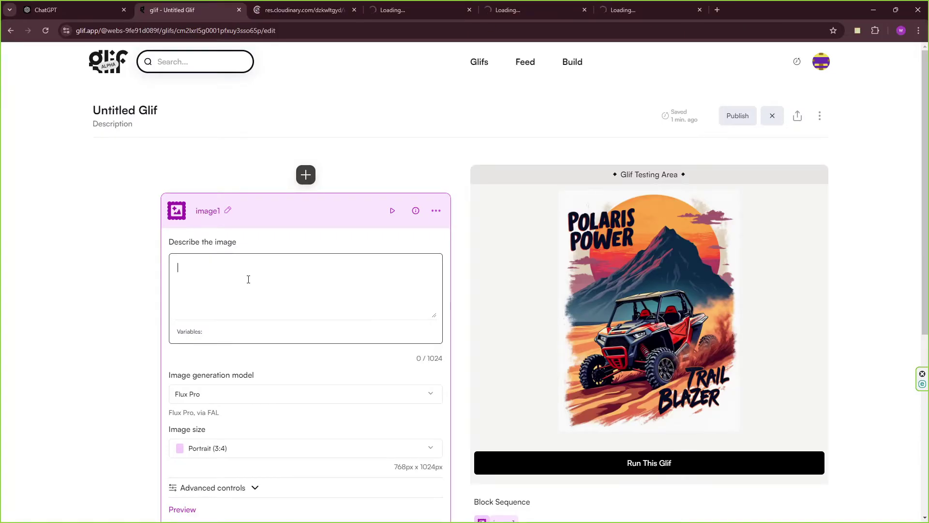
pyautogui.click(283, 369)
pyautogui.click(530, 461)
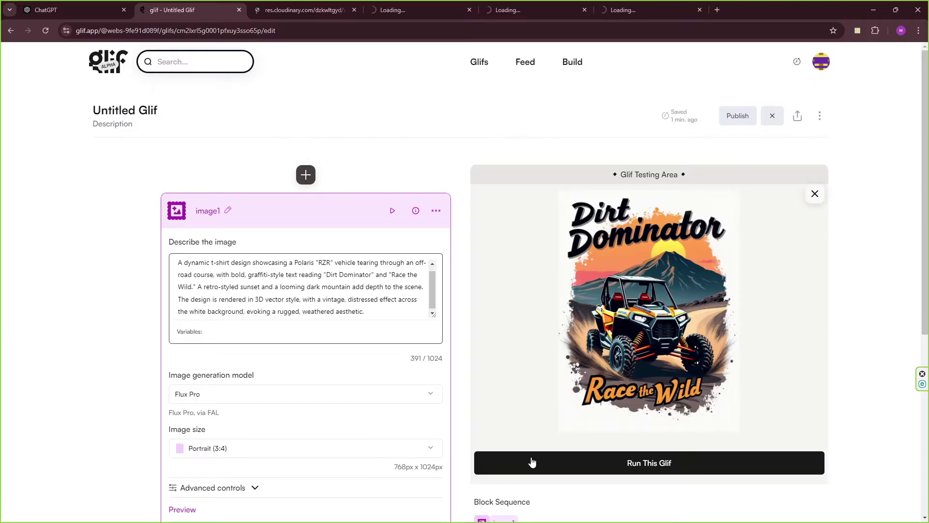
# View the "Dirt Dominator, Race the Wild" design enlarged and open the image in a new tab.
pyautogui.click(658, 323)
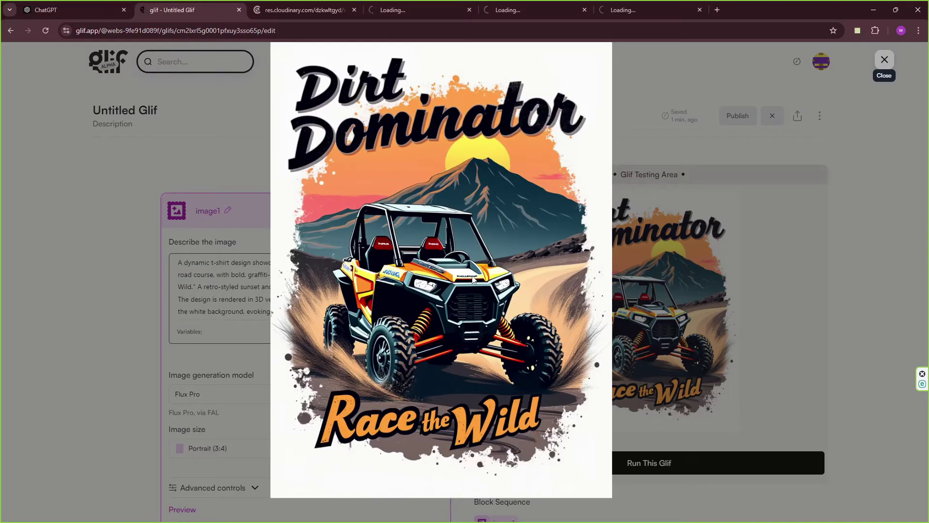
pyautogui.rightClick(473, 277)
pyautogui.click(495, 289)
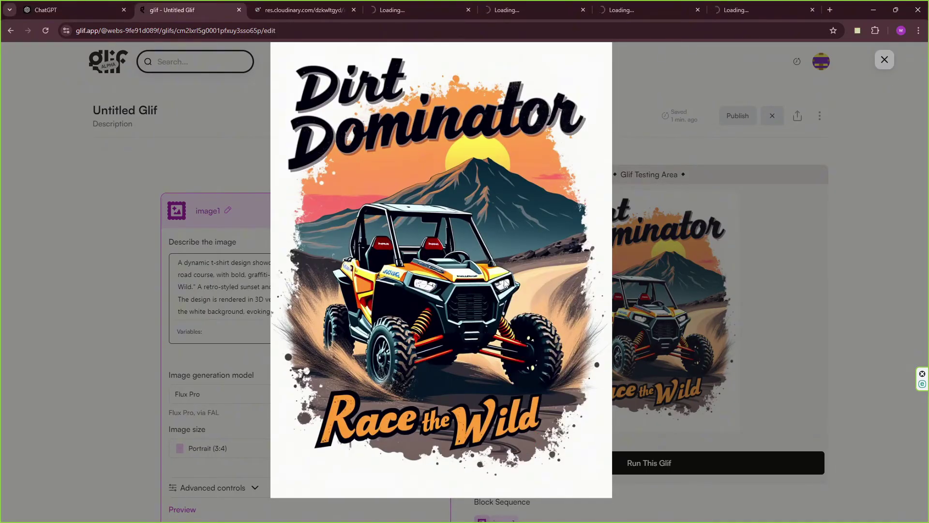
# Switch to ChatGPT and request more designs with "Ride Fearless", "Off-Road Legend", "Polaris Thrill", "Unleash the Beast", "Rugged & Ready" and "Built for Speed".
pyautogui.click(886, 60)
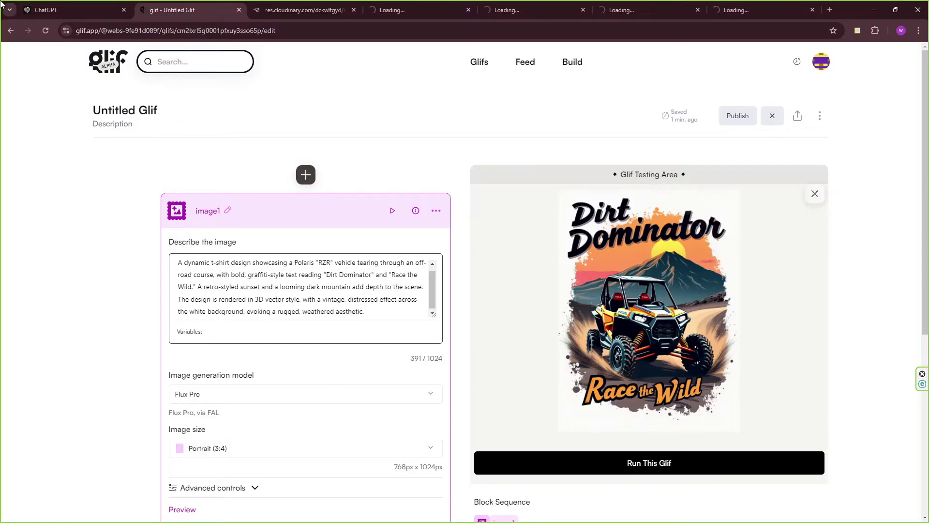
pyautogui.click(80, 6)
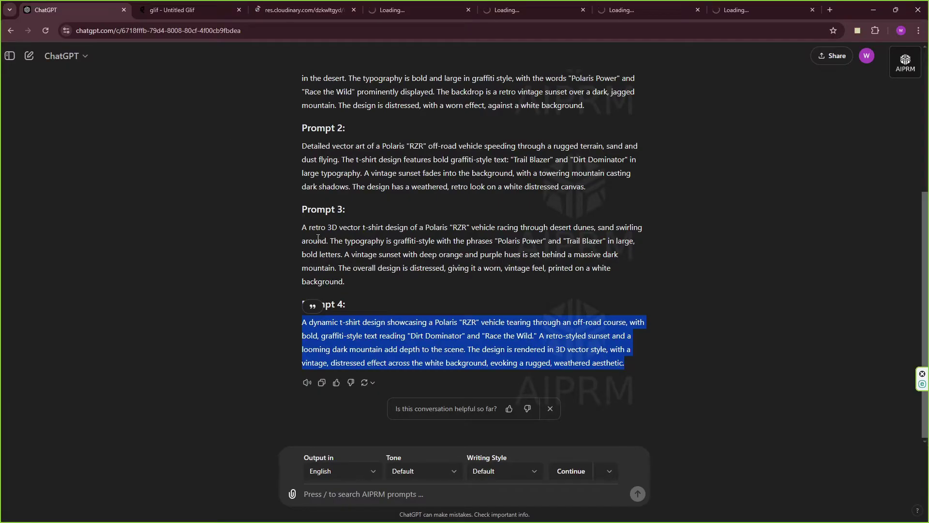
pyautogui.click(358, 494)
pyautogui.write('I NEED MORE DESIGNS WITH')
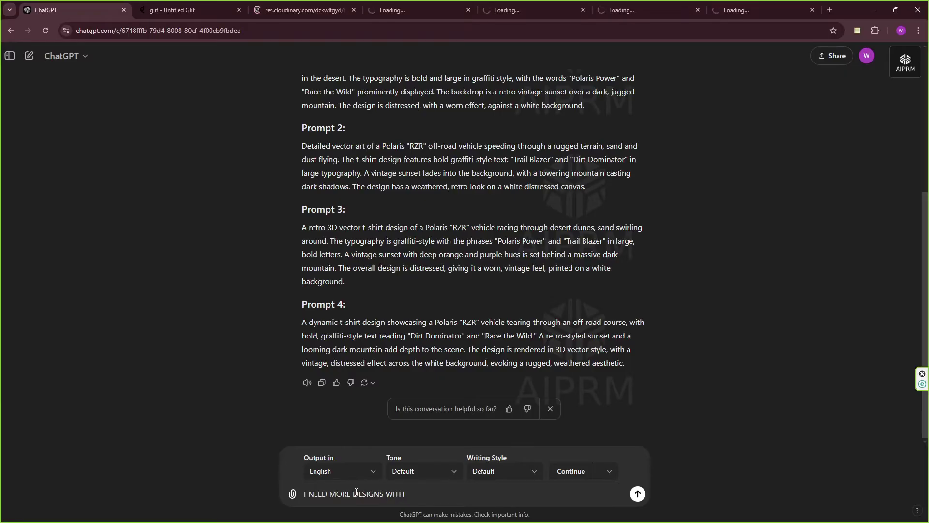
pyautogui.press('super+v')
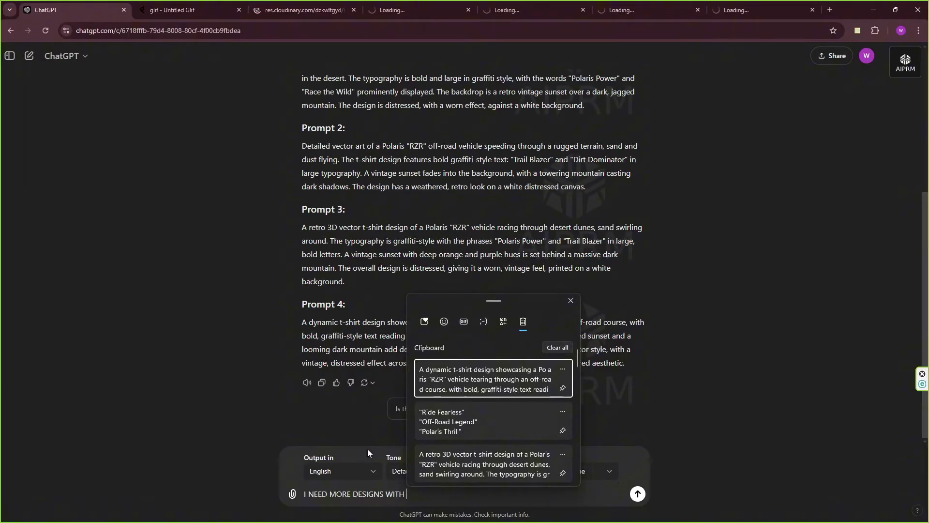
pyautogui.click(467, 423)
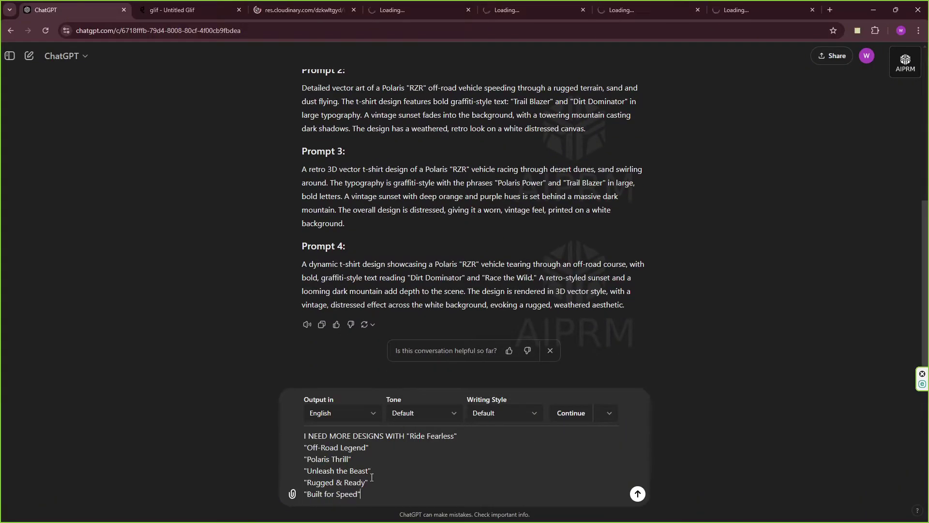
pyautogui.click(637, 494)
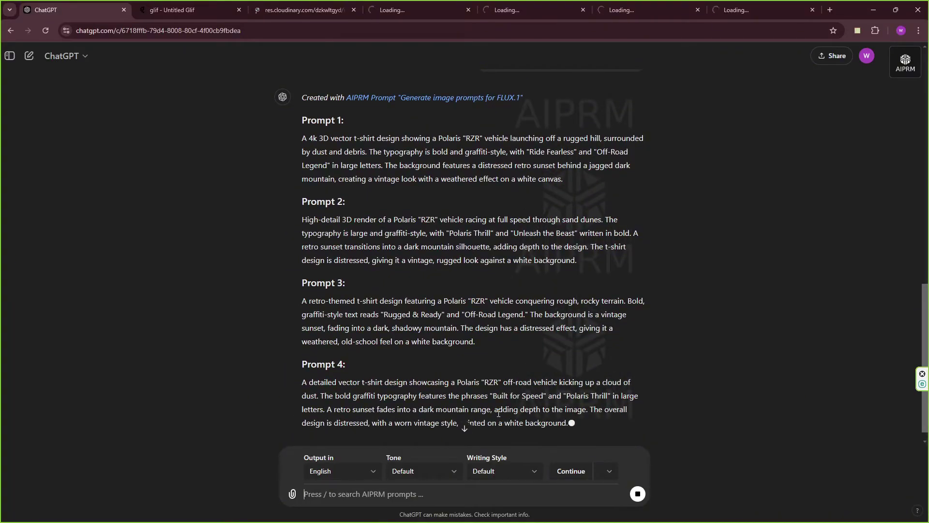
# Copy the text of the new Prompt 1 featuring "Ride Fearless" and "Off-Road Legend".
pyautogui.moveTo(303, 127); pyautogui.dragTo(566, 169)
pyautogui.rightClick(562, 165)
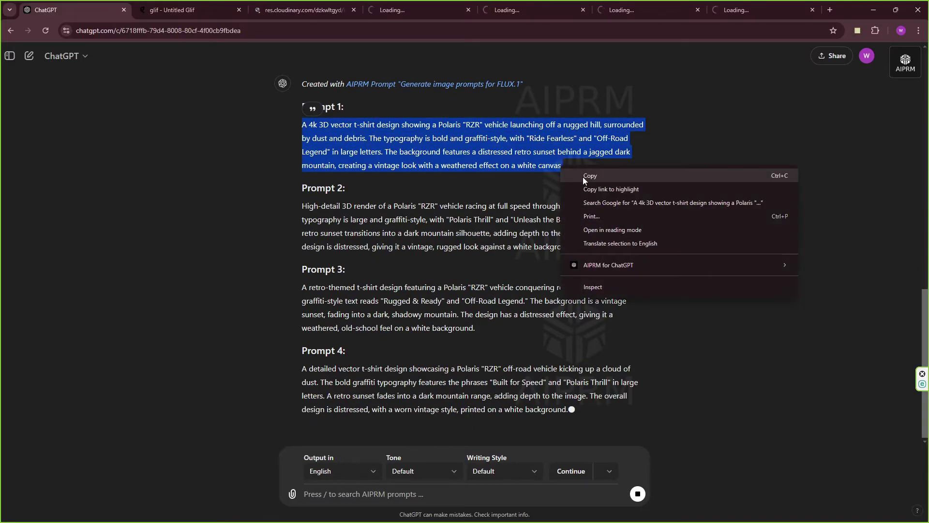
pyautogui.click(582, 180)
# Switch to Glif, replace the image description with the copied "Ride Fearless" prompt and run the glif.
pyautogui.click(188, 9)
pyautogui.hotkey('ctrl', 'a')
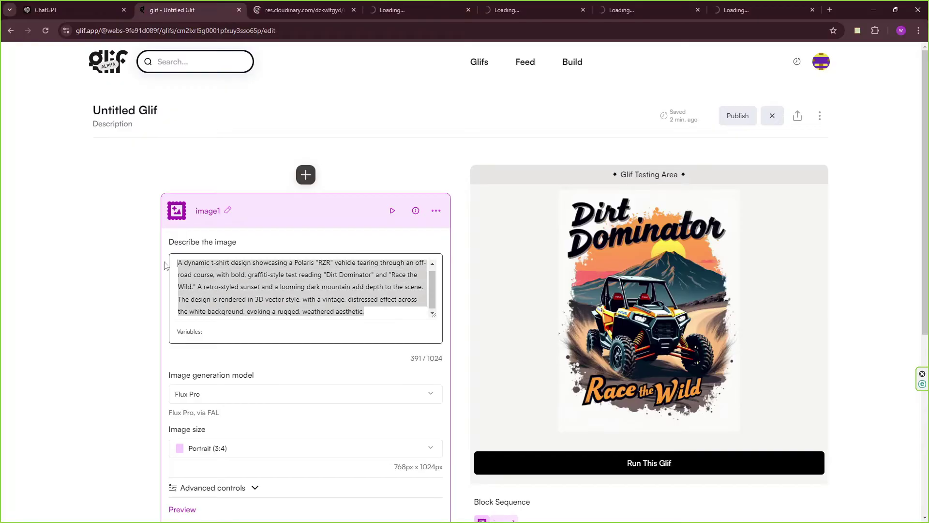
pyautogui.press('BackSpace')
pyautogui.rightClick(195, 266)
pyautogui.click(228, 363)
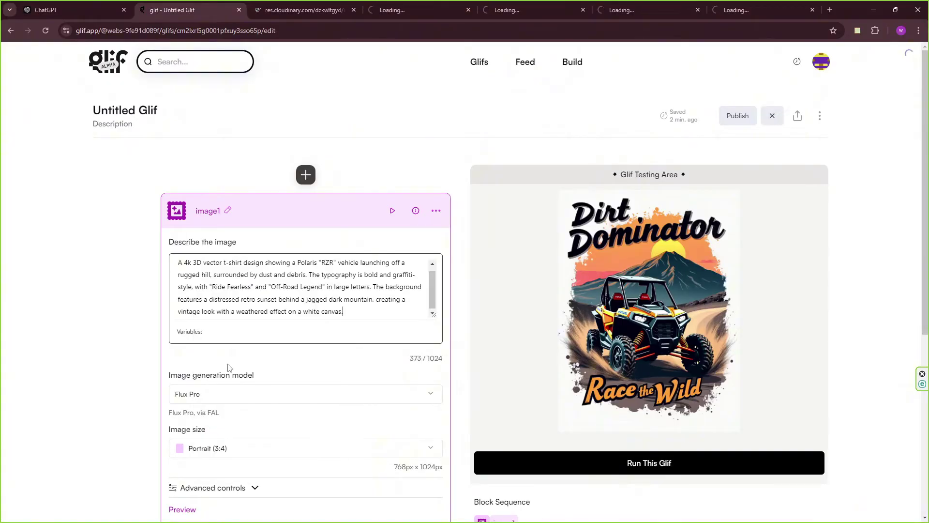
pyautogui.click(593, 461)
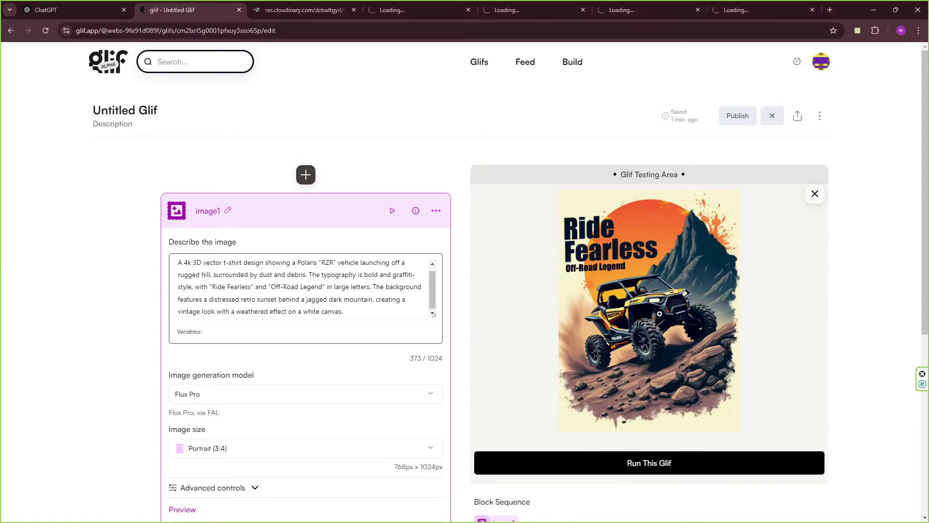
# View the "Ride Fearless" design enlarged, open the image in a new tab and close the preview.
pyautogui.click(660, 314)
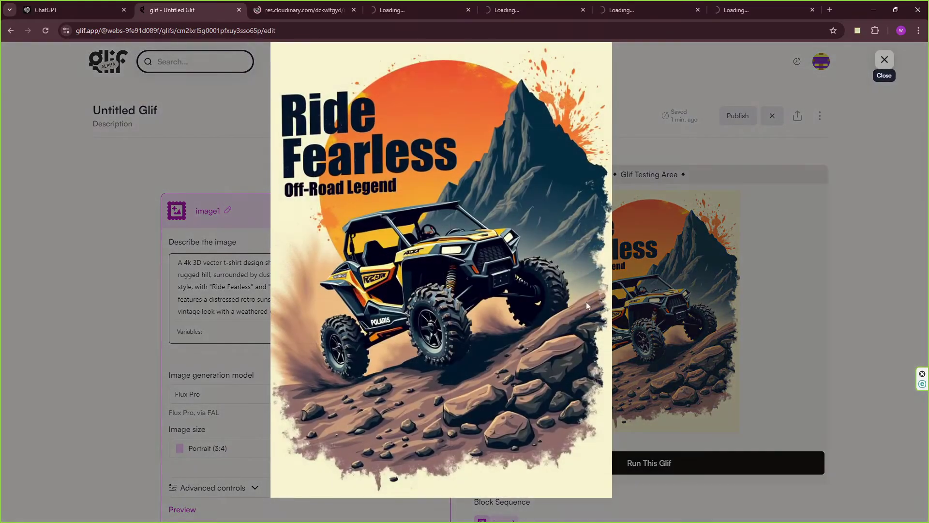
pyautogui.rightClick(518, 269)
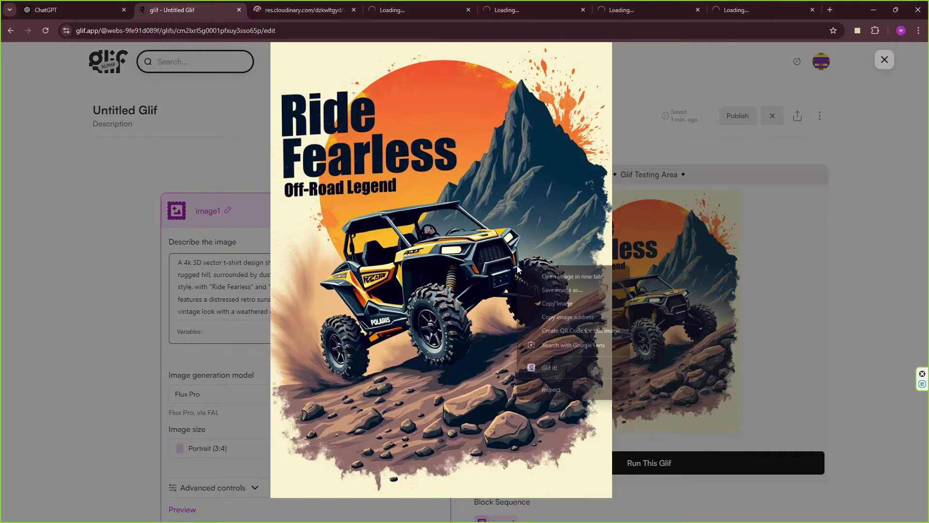
pyautogui.click(542, 272)
pyautogui.click(884, 60)
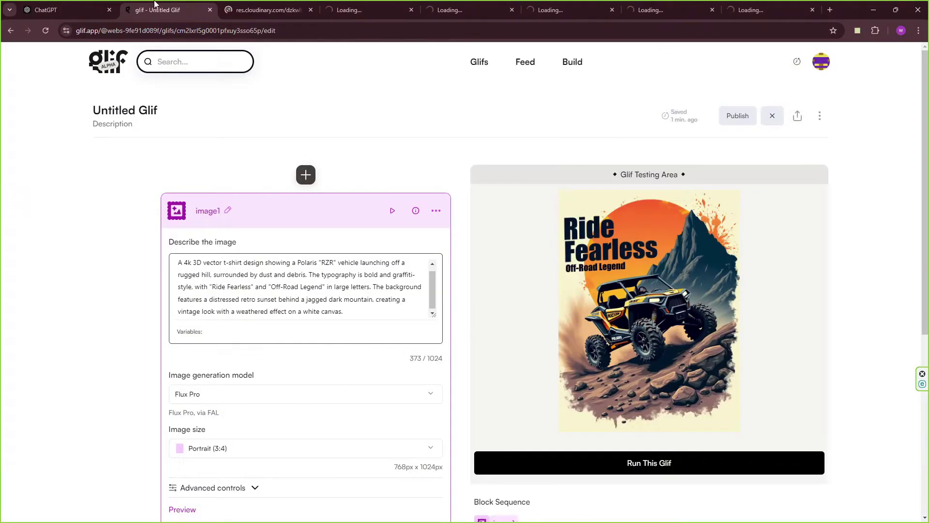
# Copy the "Polaris Thrill" and "Unleash the Beast" Prompt 2 from ChatGPT over Glif's image description and run the glif.
pyautogui.click(62, 9)
pyautogui.moveTo(303, 182); pyautogui.dragTo(568, 232)
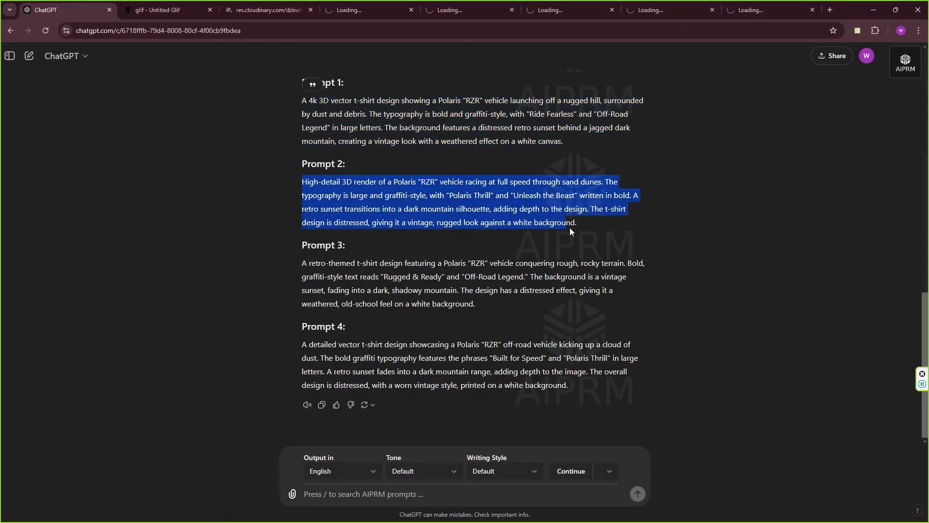
pyautogui.click(160, 9)
pyautogui.hotkey('ctrl', 'a')
pyautogui.hotkey('ctrl', 'v')
pyautogui.click(597, 471)
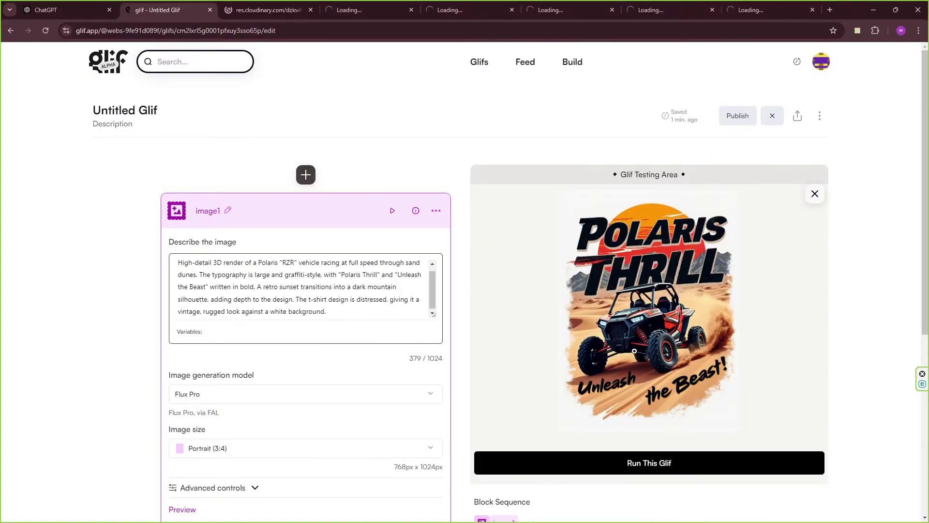
# View the "Polaris Thrill, Unleash the Beast" design enlarged, open the image in a new tab and close the preview.
pyautogui.click(638, 345)
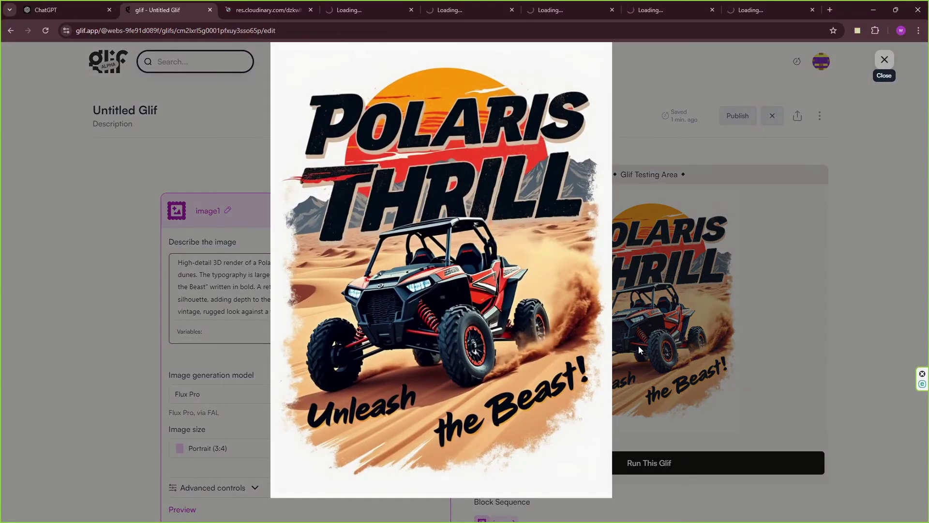
pyautogui.rightClick(486, 249)
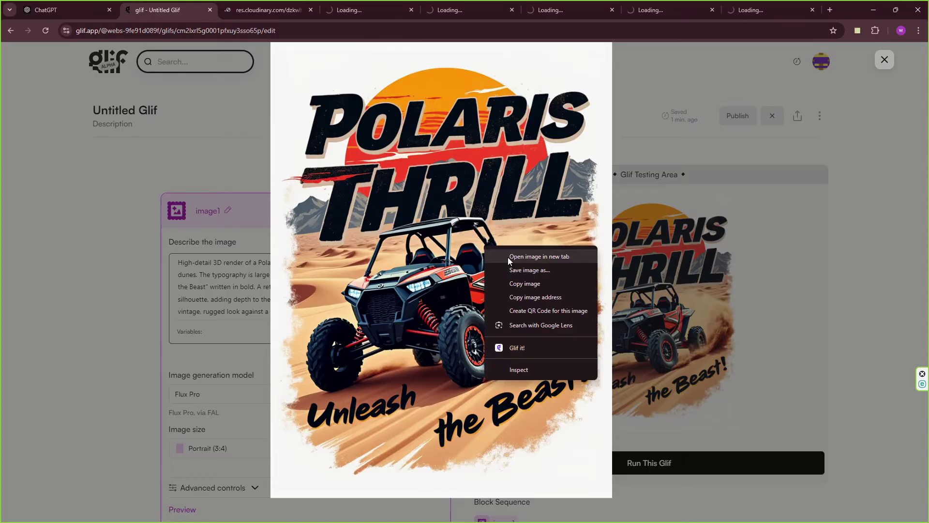
pyautogui.click(507, 255)
pyautogui.click(886, 61)
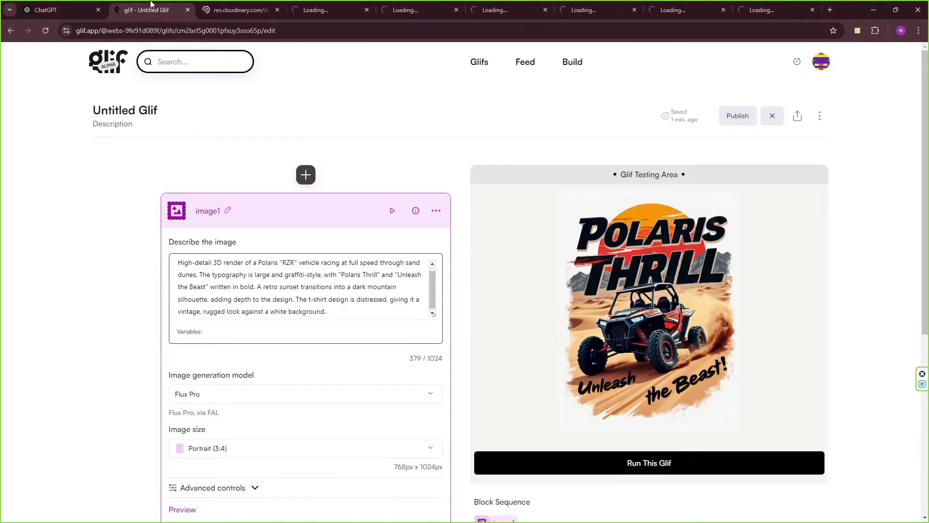
# Copy the "Rugged & Ready" Prompt 3 from ChatGPT over Glif's image description and run the glif.
pyautogui.click(58, 10)
pyautogui.moveTo(304, 264); pyautogui.dragTo(476, 304)
pyautogui.click(150, 6)
pyautogui.moveTo(338, 314); pyautogui.dragTo(102, 211)
pyautogui.hotkey('ctrl', 'v')
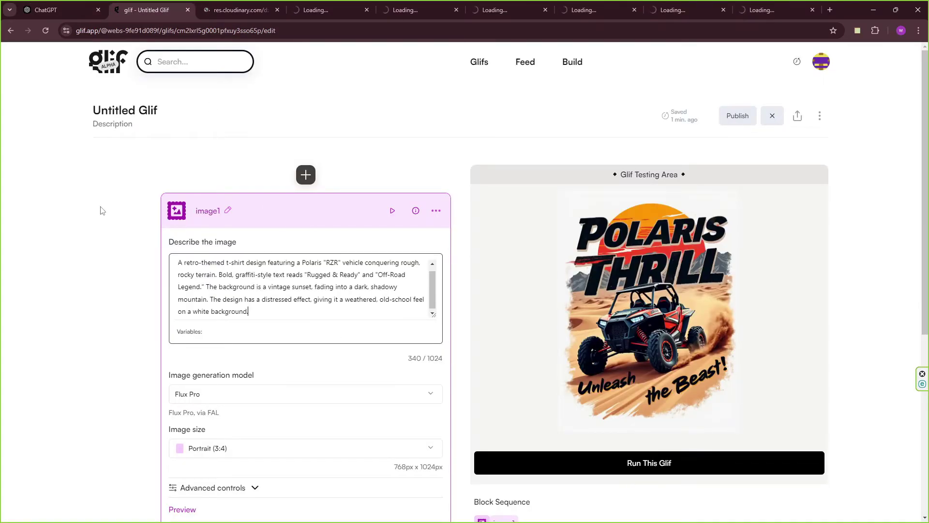
pyautogui.click(655, 465)
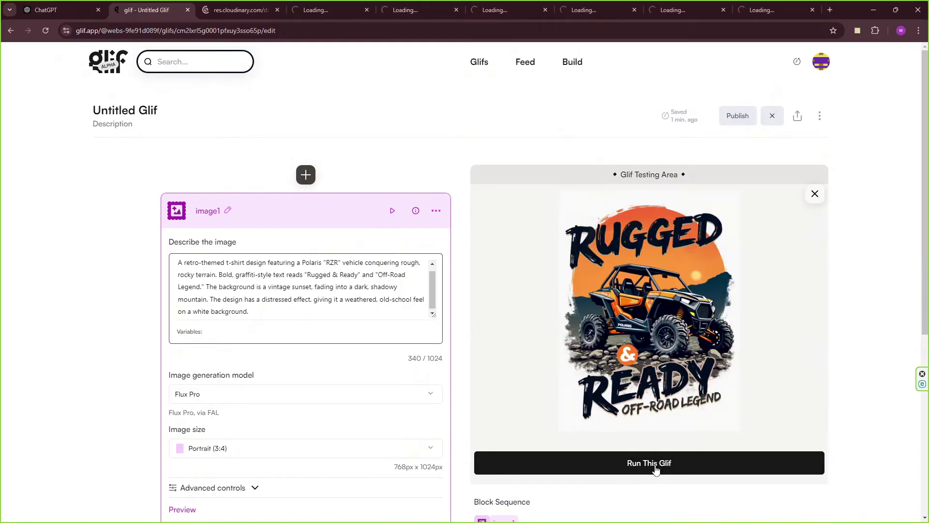
# View the "Rugged & Ready" design enlarged, open the image in a new tab and close the preview.
pyautogui.click(649, 358)
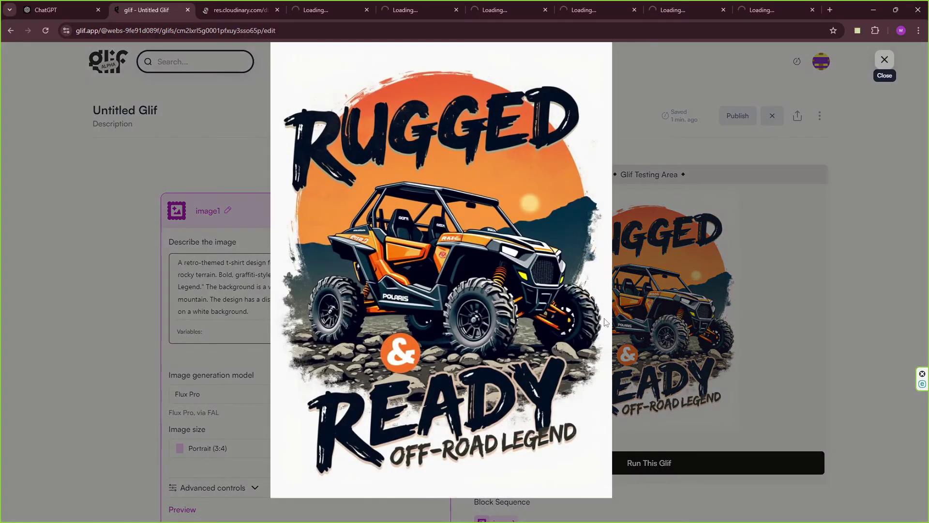
pyautogui.rightClick(542, 290)
pyautogui.click(576, 299)
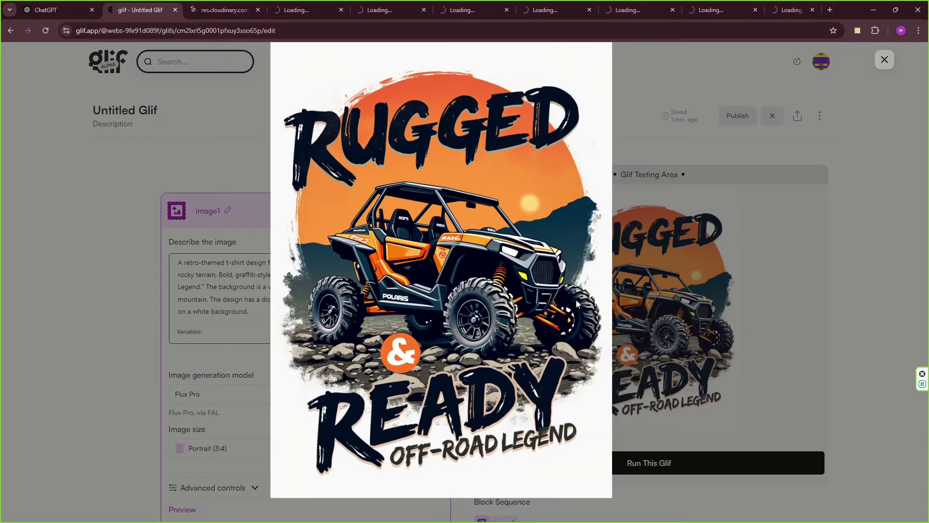
pyautogui.click(884, 60)
# Switch to ChatGPT and copy the text of the new Prompt 4 featuring "Built for Speed" and "Polaris Thrill".
pyautogui.click(53, 10)
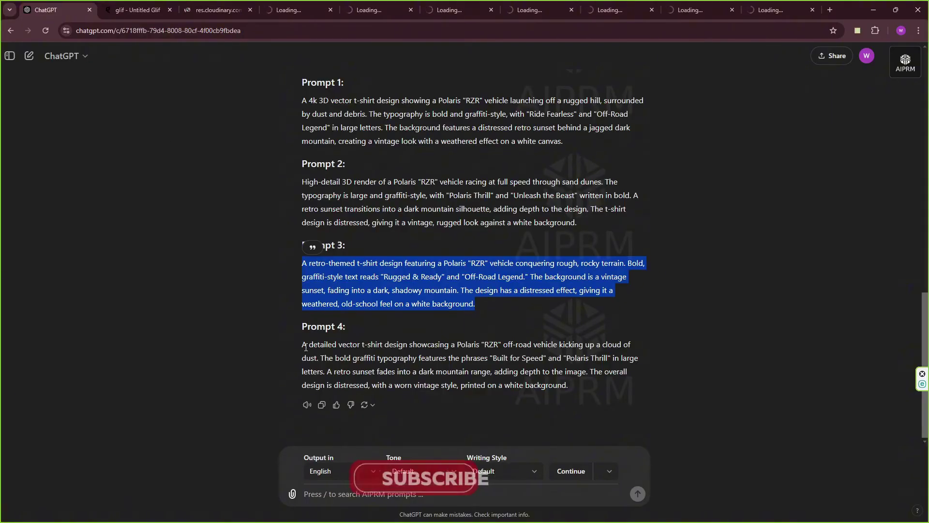
pyautogui.moveTo(303, 344); pyautogui.dragTo(572, 385)
pyautogui.rightClick(559, 385)
pyautogui.click(600, 397)
# Switch to Glif, replace the image description with the copied "Built for Speed" prompt and run the glif.
pyautogui.click(111, 5)
pyautogui.moveTo(272, 325); pyautogui.dragTo(106, 248)
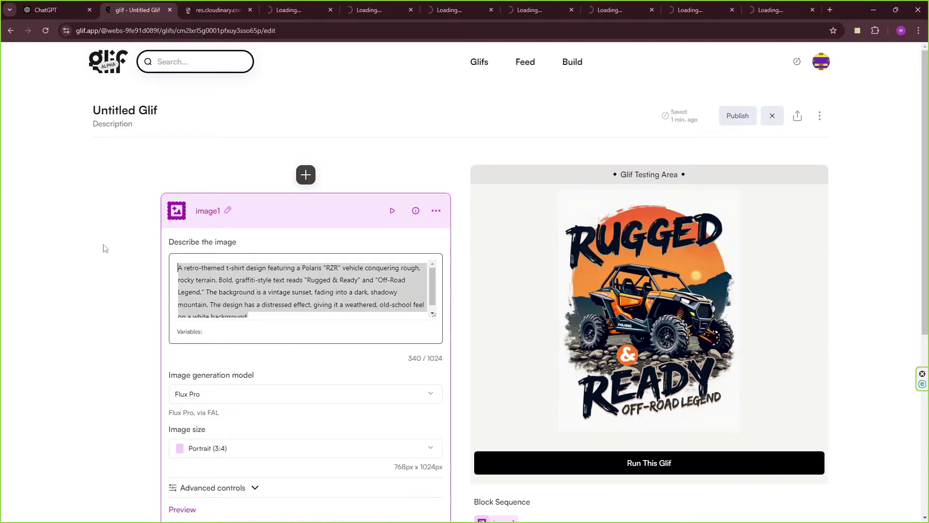
pyautogui.press('BackSpace')
pyautogui.rightClick(211, 283)
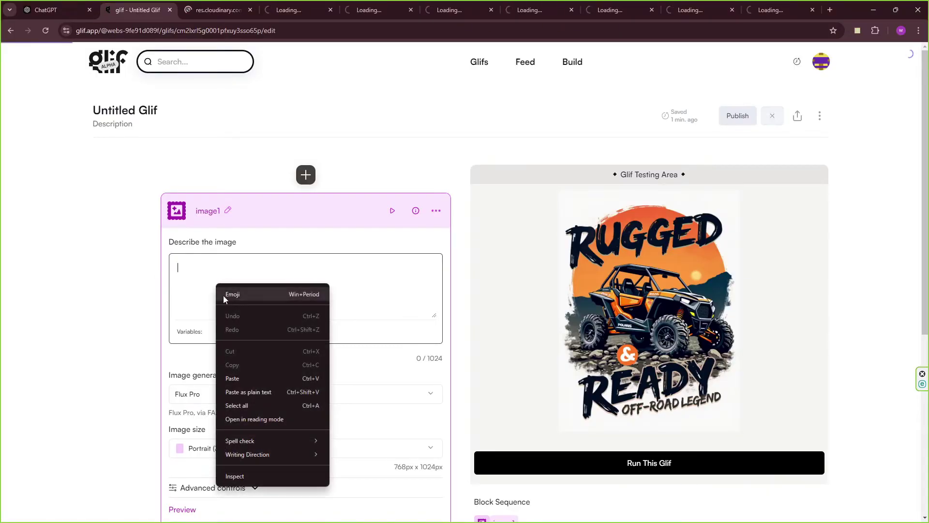
pyautogui.click(248, 376)
pyautogui.click(601, 471)
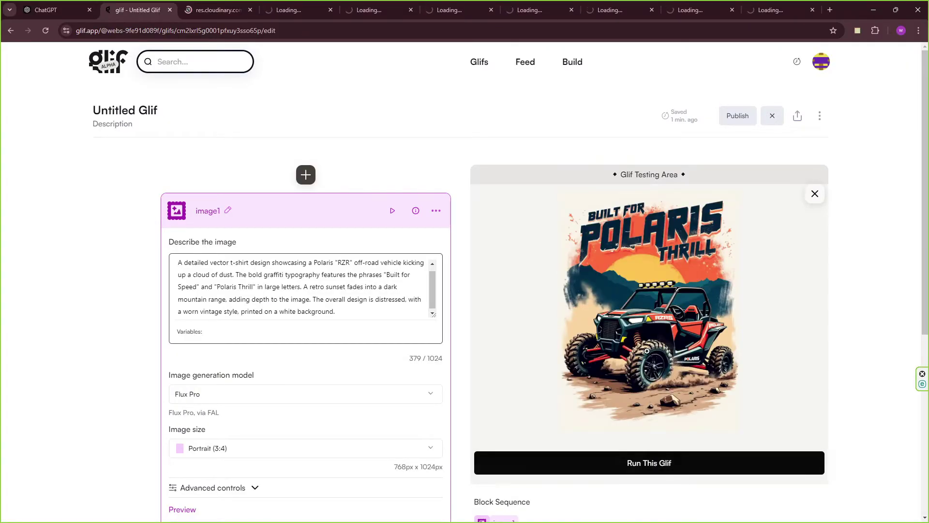
# View the "Built for Polaris Thrill" design enlarged, open the image in a new tab and close the preview.
pyautogui.click(621, 309)
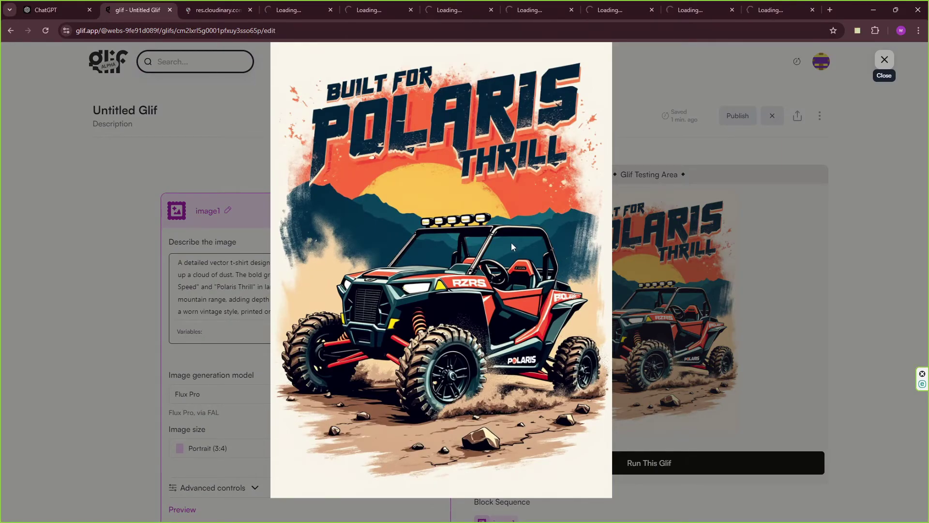
pyautogui.rightClick(511, 243)
pyautogui.click(527, 250)
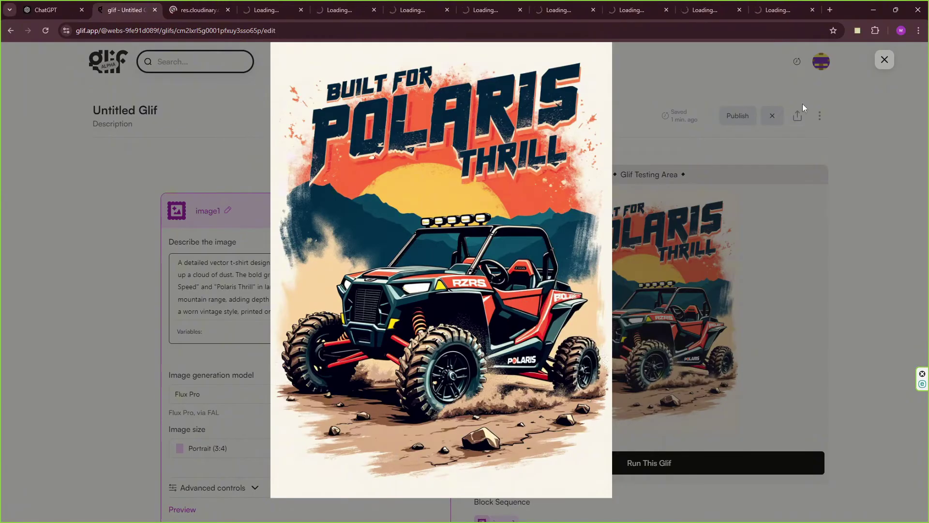
pyautogui.click(885, 60)
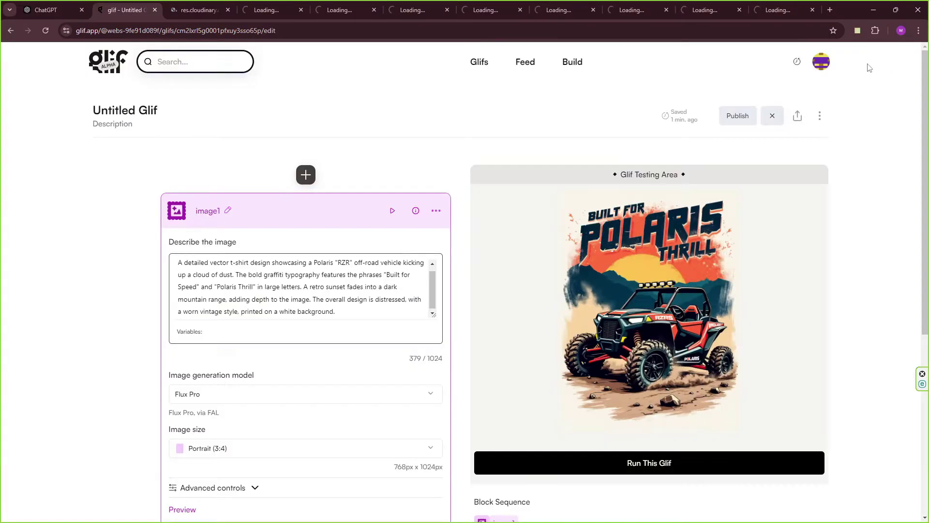
# Run the glif again for another "Built for Speed" design, open the enlarged image in a new tab and close the preview.
pyautogui.click(669, 466)
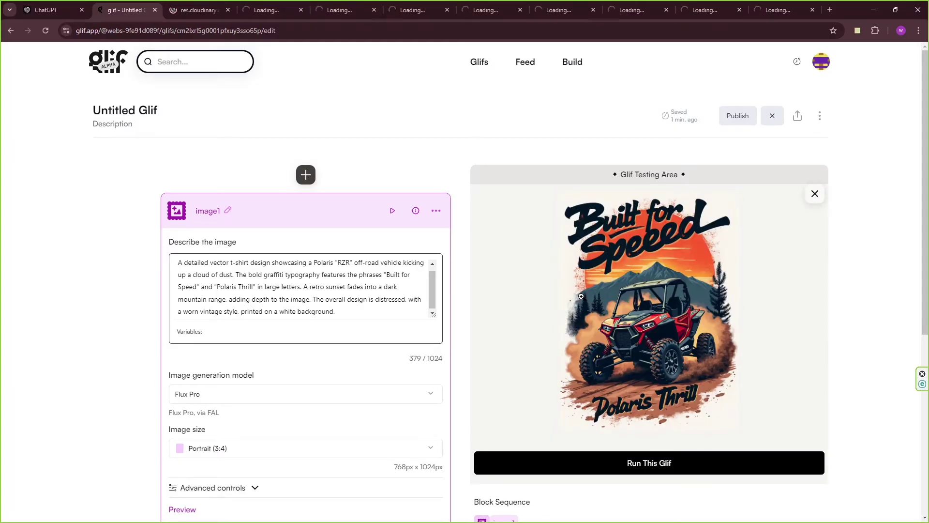
pyautogui.click(626, 323)
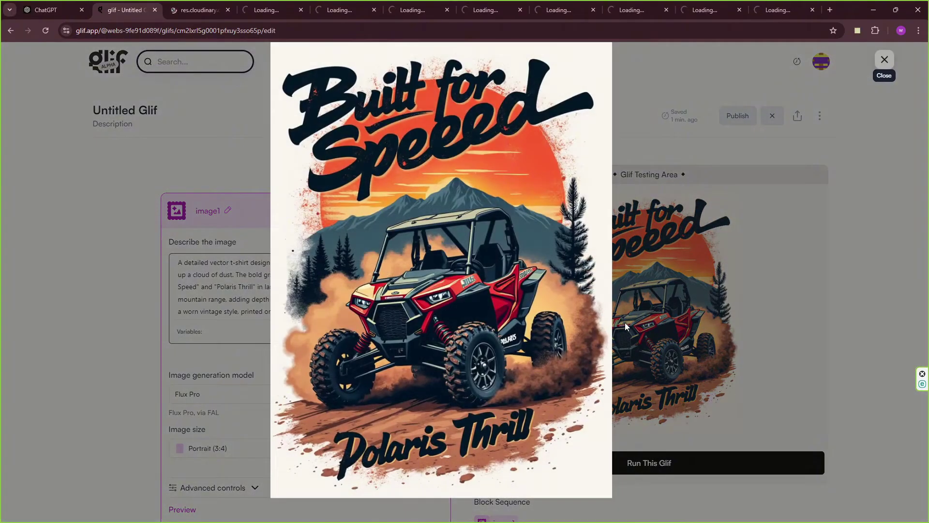
pyautogui.rightClick(527, 281)
pyautogui.click(550, 292)
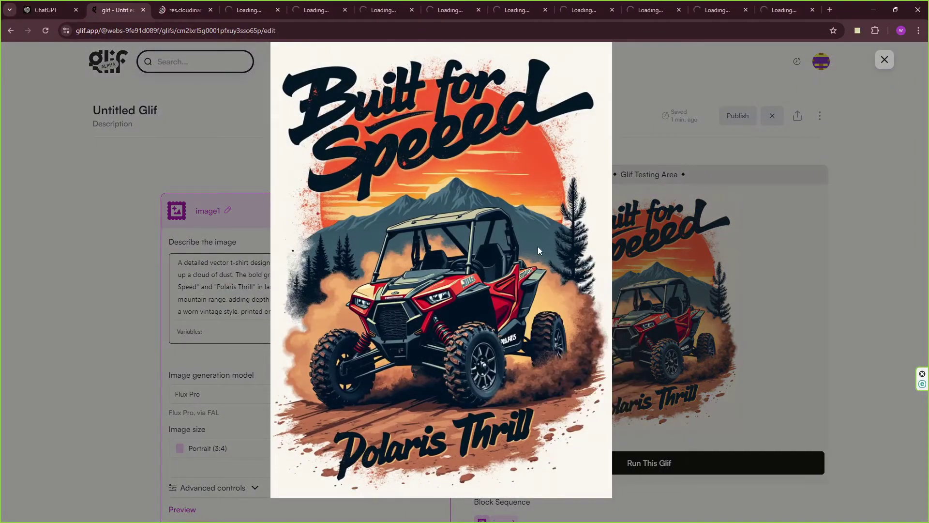
pyautogui.click(885, 60)
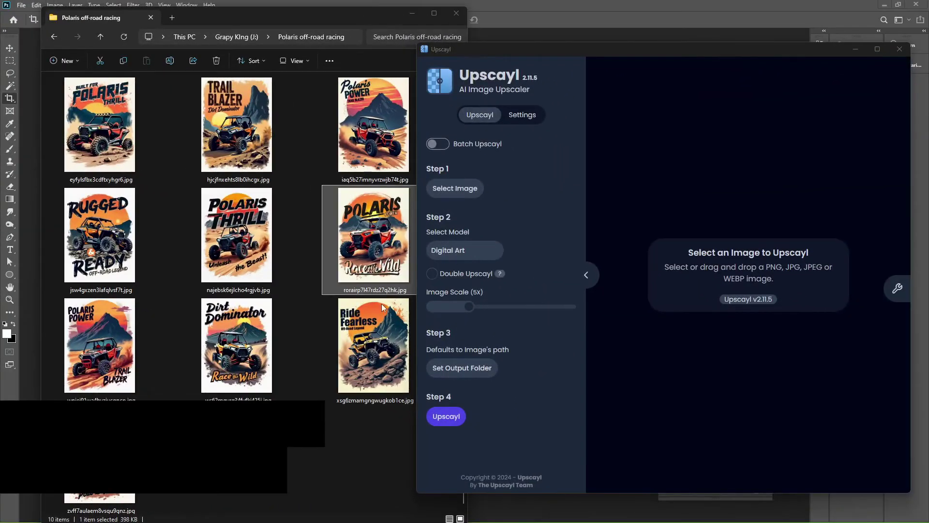
# Load the "Polaris Power, Race the Wild" image from the Polaris off-road racing folder into Upscayl with 5X scale and the Digital Art model.
pyautogui.moveTo(381, 291); pyautogui.dragTo(600, 232)
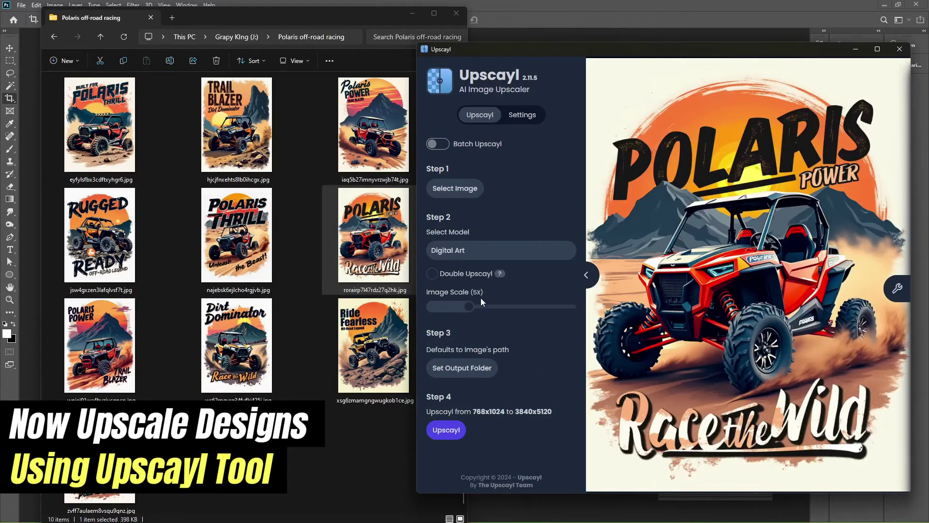
pyautogui.moveTo(464, 310); pyautogui.dragTo(469, 308)
pyautogui.click(476, 252)
pyautogui.click(453, 375)
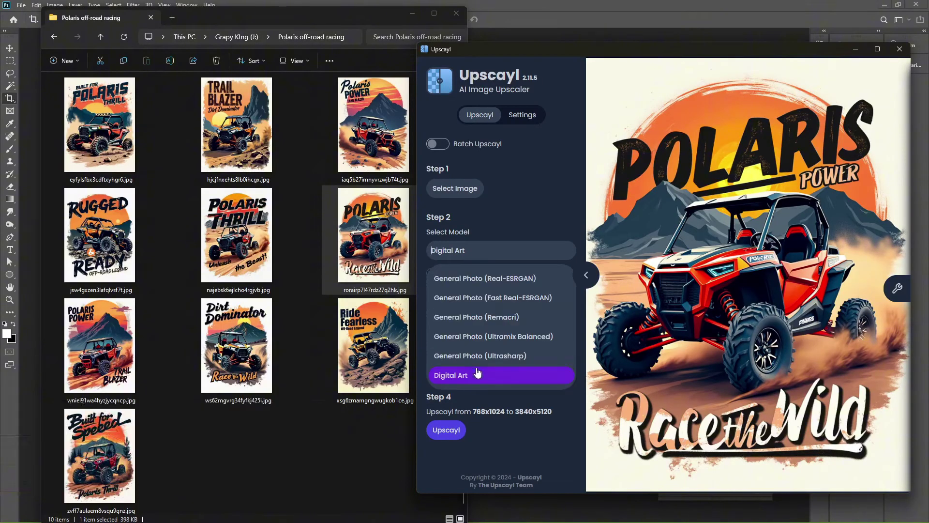
# Upscale the loaded "Race the Wild" image, then load and upscale the "Built for Speed" and "Trail Blazer" images from the folder.
pyautogui.click(447, 430)
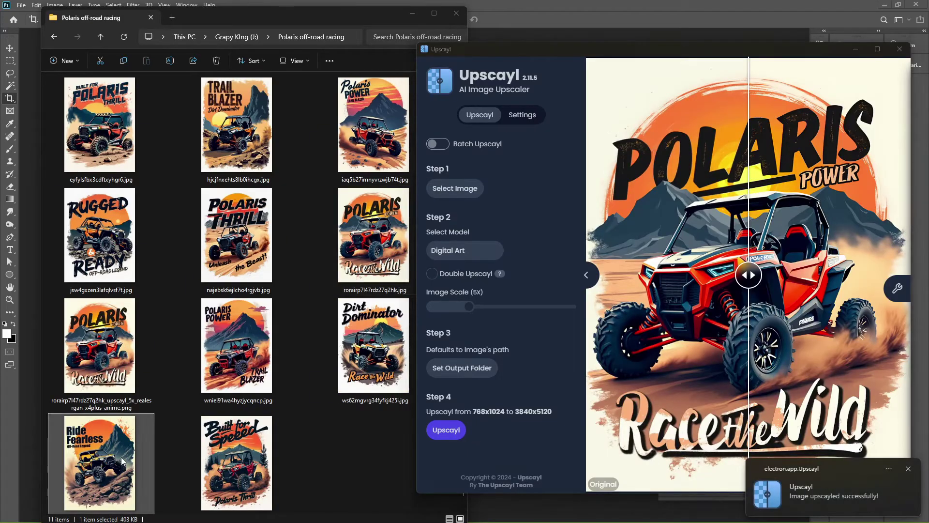
pyautogui.moveTo(123, 461); pyautogui.dragTo(746, 310)
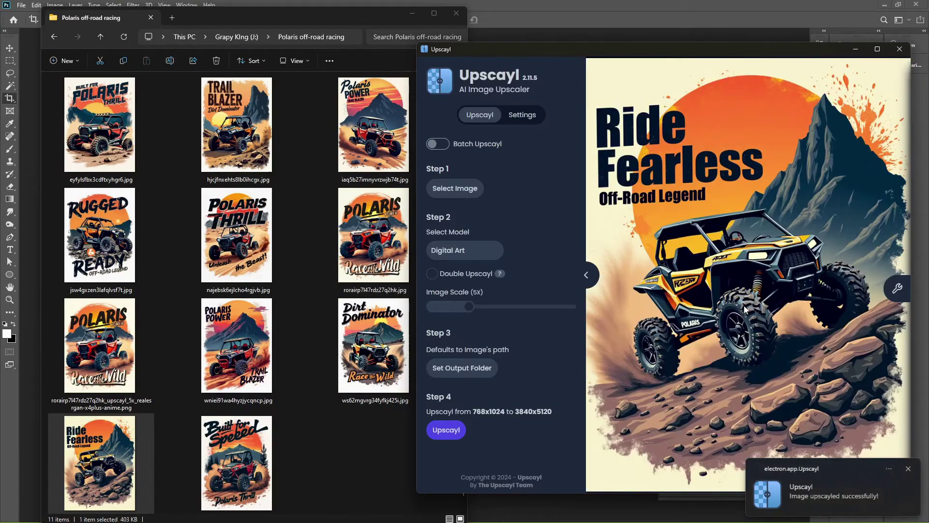
pyautogui.moveTo(236, 462); pyautogui.dragTo(804, 291)
pyautogui.click(452, 430)
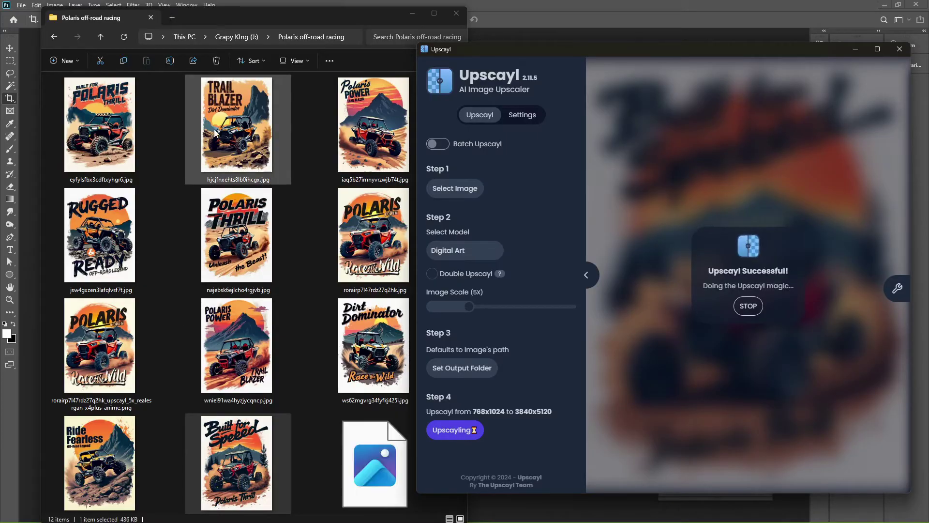
pyautogui.moveTo(215, 132); pyautogui.dragTo(547, 189)
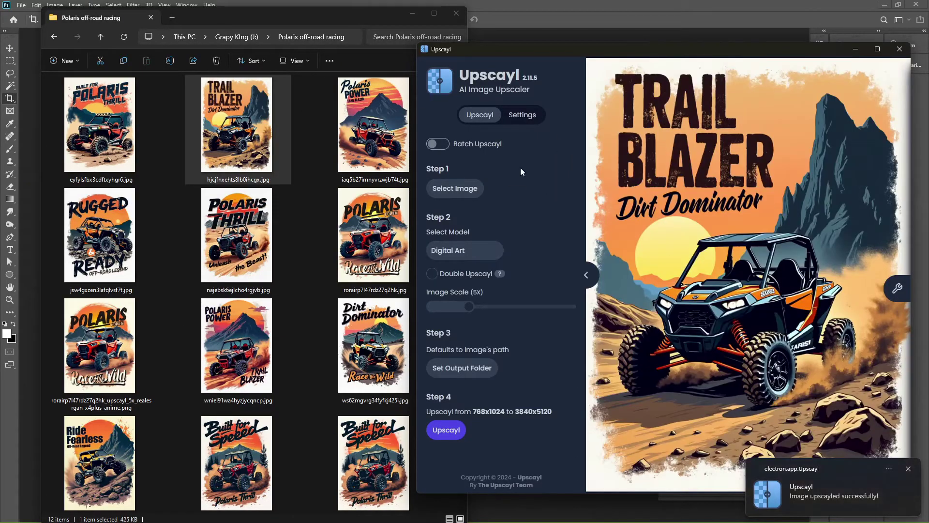
pyautogui.click(445, 431)
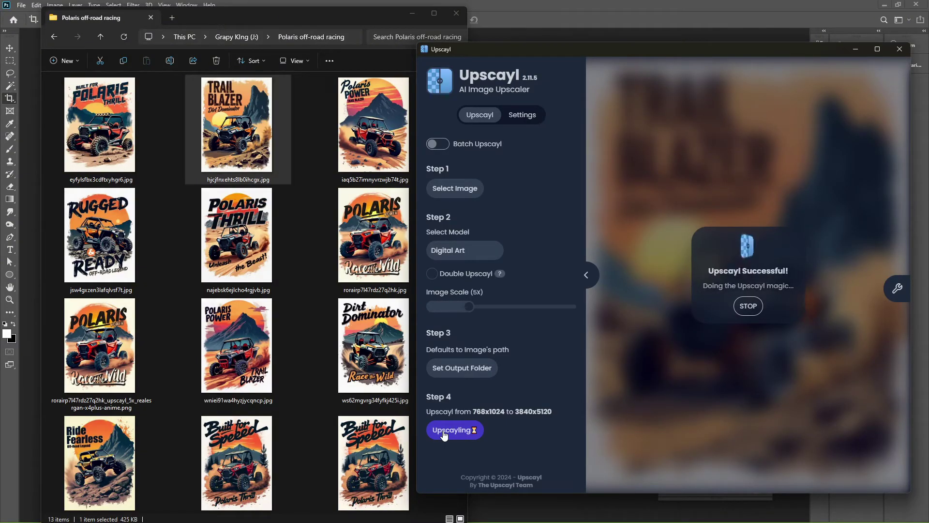
# Open the upscaled "Trail Blazer" image from the folder and inspect its detail at high magnification.
pyautogui.click(345, 158)
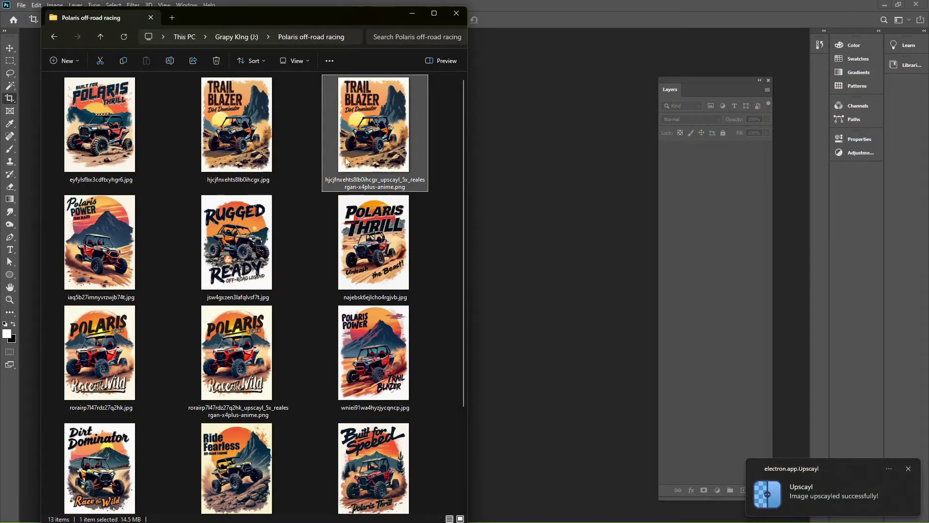
pyautogui.doubleClick(234, 135)
pyautogui.scroll(5, 379, 357)
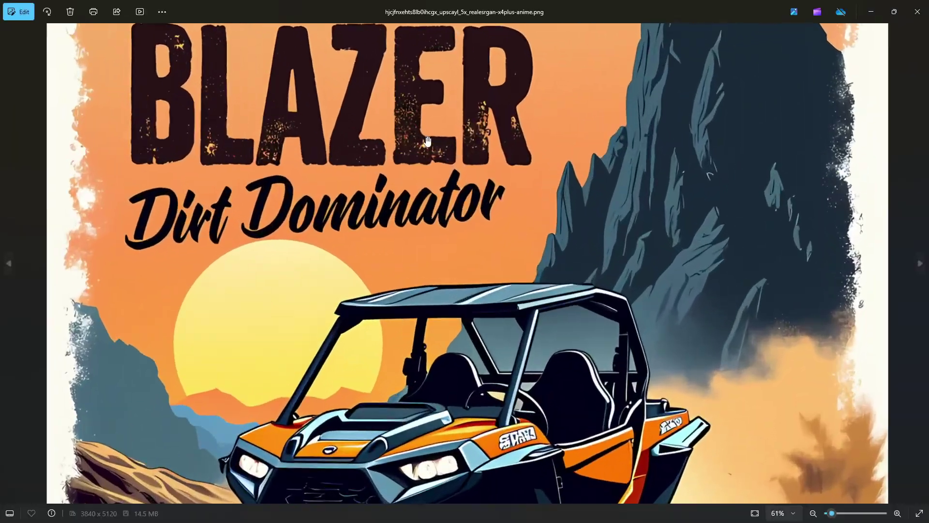
pyautogui.scroll(1, 428, 141)
pyautogui.scroll(-10, 457, 326)
pyautogui.scroll(-8, 304, 60)
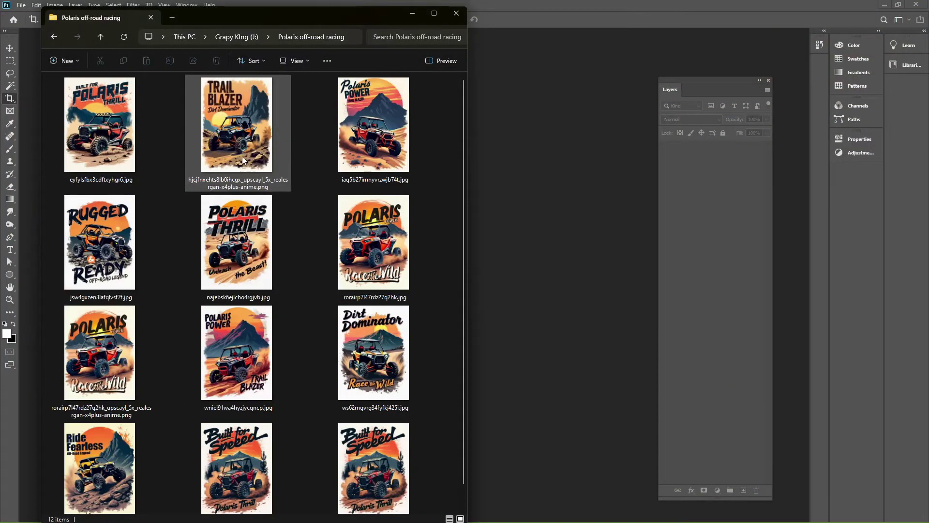
# Open the upscaled "Race the Wild" image, examine its lettering and edges up close, and close the viewer.
pyautogui.doubleClick(129, 341)
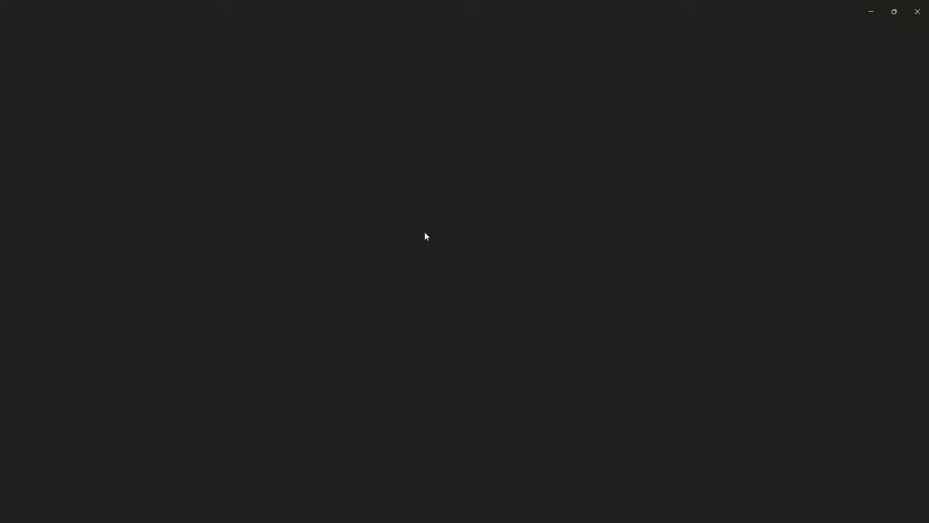
pyautogui.scroll(3, 522, 243)
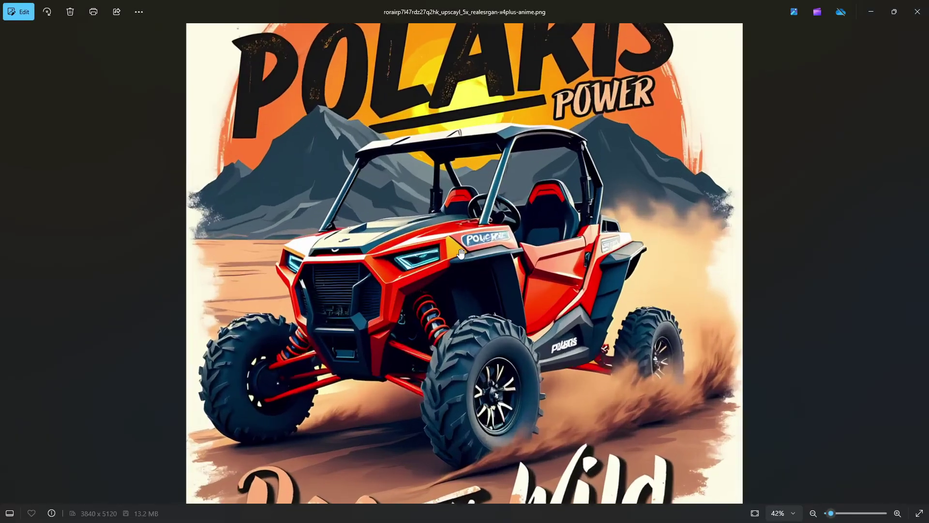
pyautogui.scroll(4, 224, 426)
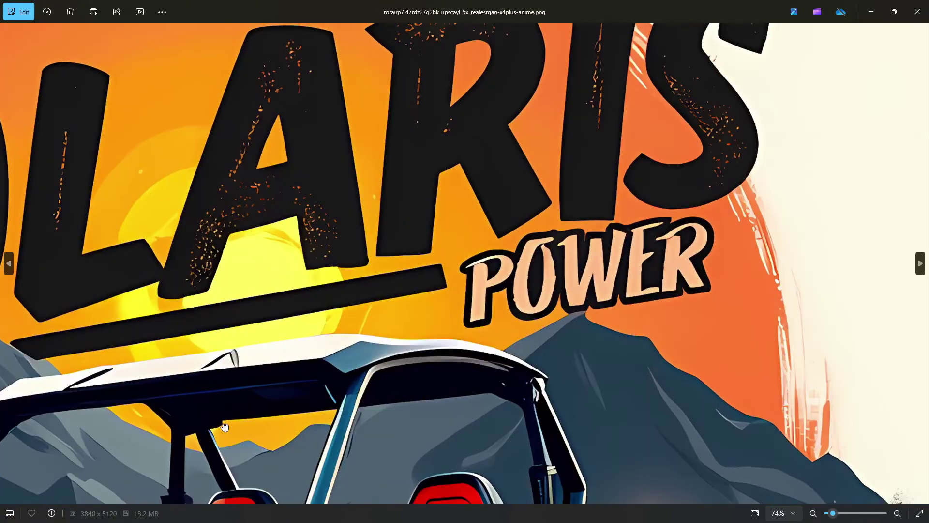
pyautogui.moveTo(226, 427); pyautogui.dragTo(310, 73)
pyautogui.moveTo(271, 387); pyautogui.dragTo(592, 111)
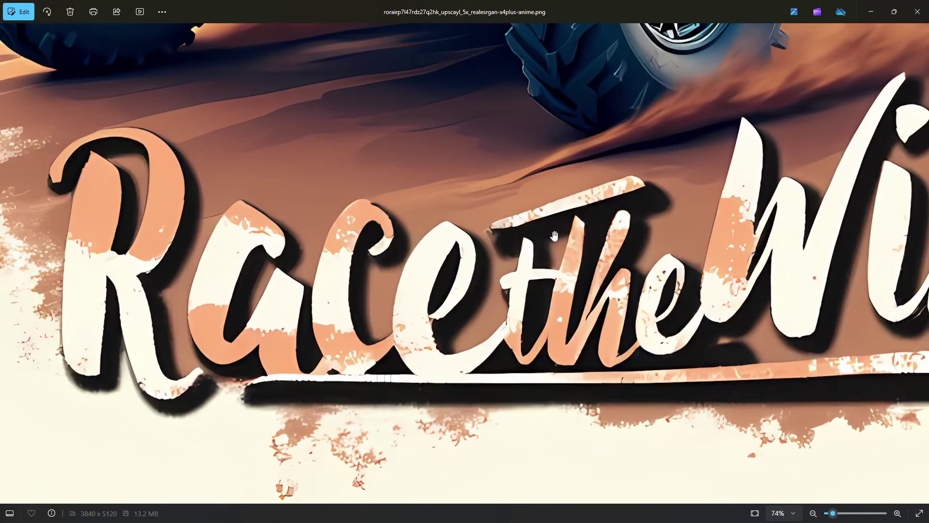
pyautogui.click(916, 22)
# Compare the original "Built for Speed" image with its upscaled version by viewing each one magnified.
pyautogui.scroll(-3, 361, 268)
pyautogui.doubleClick(136, 442)
pyautogui.scroll(8, 464, 264)
pyautogui.moveTo(382, 44); pyautogui.dragTo(379, 264)
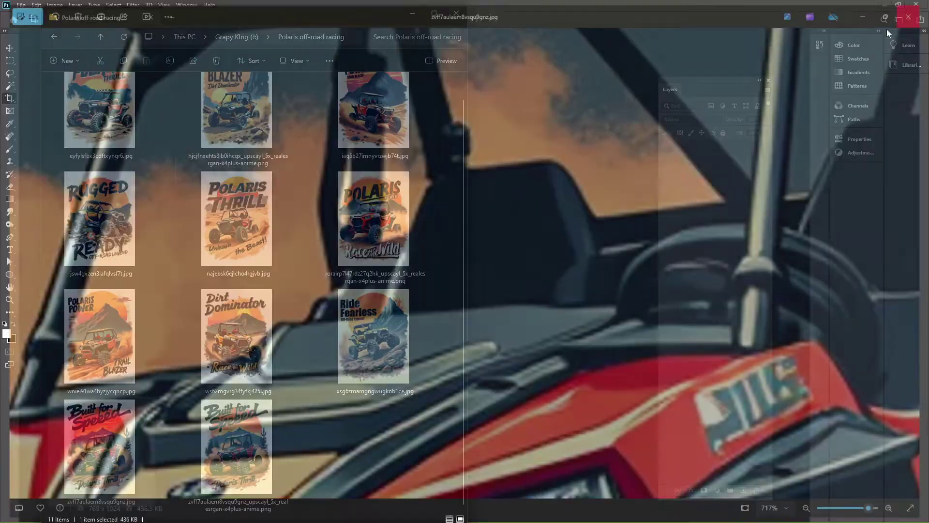
pyautogui.doubleClick(216, 427)
pyautogui.scroll(5, 386, 228)
pyautogui.moveTo(398, 247); pyautogui.dragTo(483, 145)
pyautogui.click(917, 12)
# Delete the original "Built for Speed" JPG and open its upscaled PNG in Photoshop.
pyautogui.click(109, 440)
pyautogui.press('Delete')
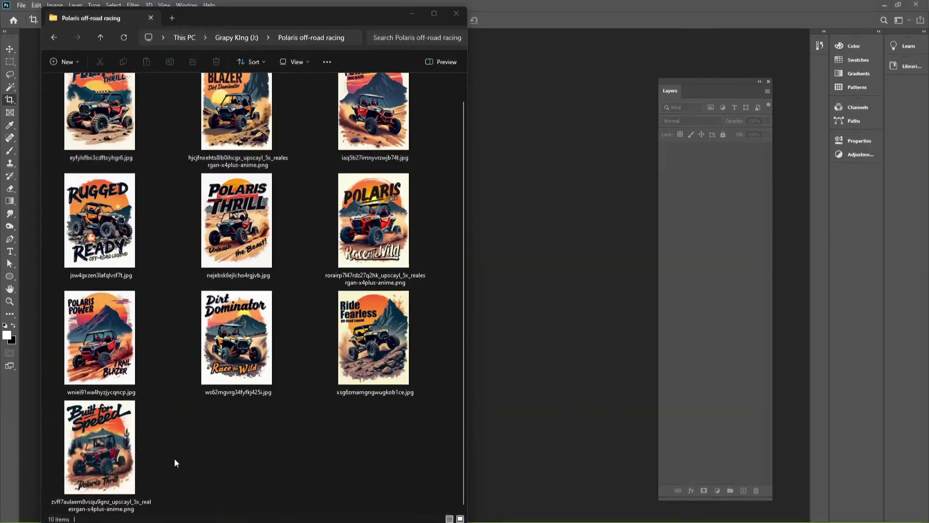
pyautogui.moveTo(100, 446); pyautogui.dragTo(506, 230)
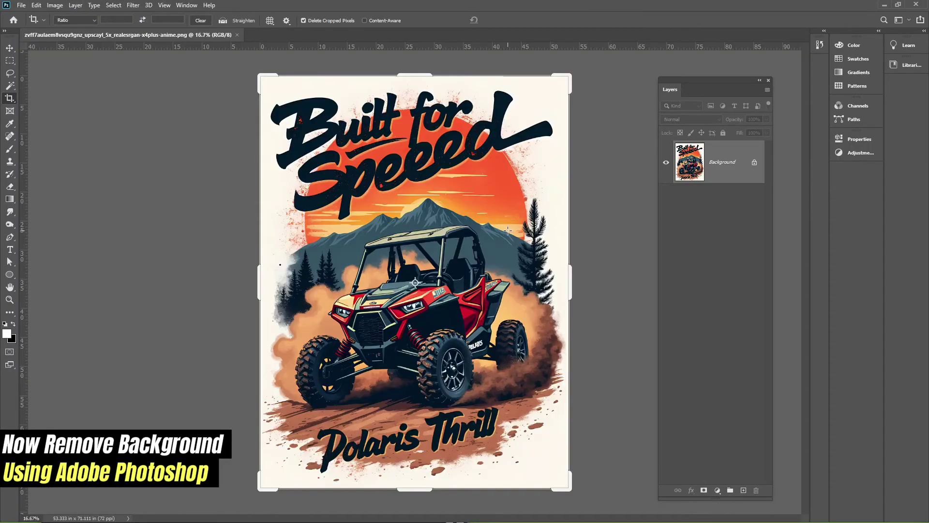
# Unlock the Background layer and select the cream backdrop of "Built for Speed" with Color Range at a reduced fuzziness.
pyautogui.click(755, 164)
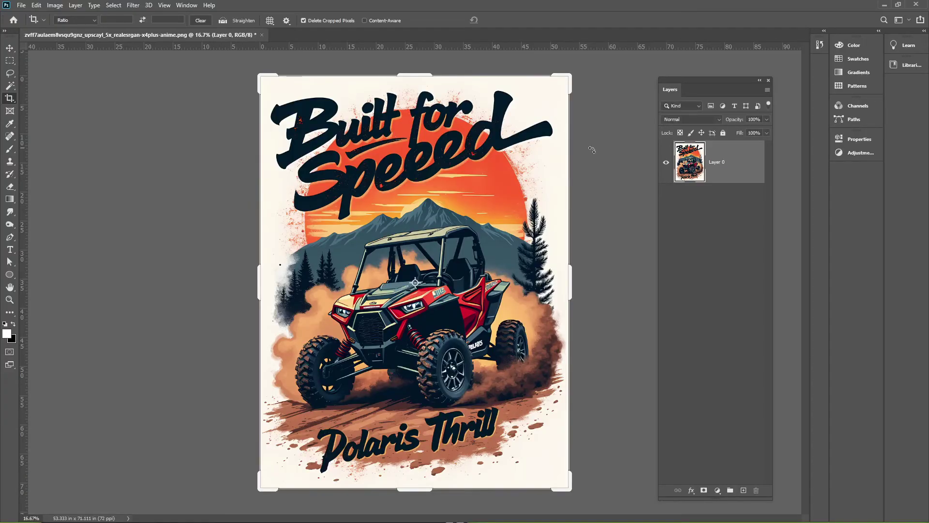
pyautogui.click(117, 6)
pyautogui.click(130, 98)
pyautogui.click(271, 88)
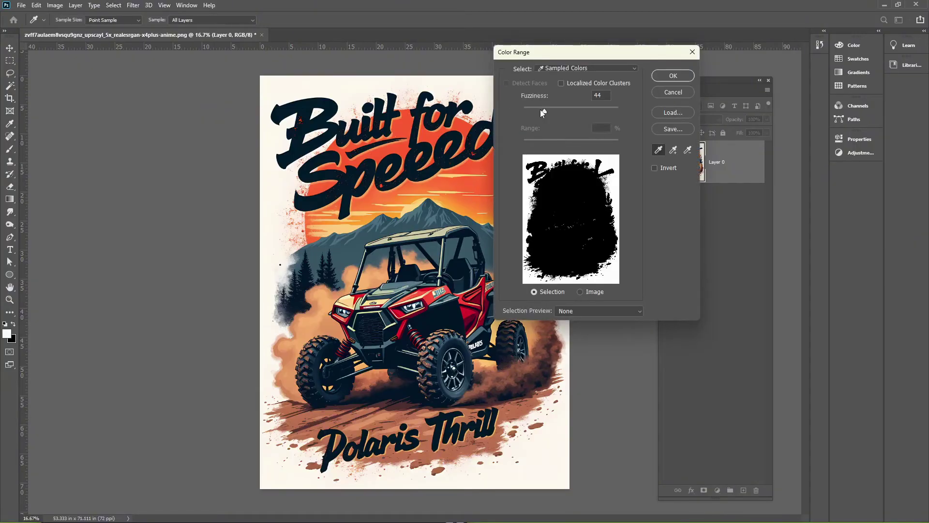
pyautogui.moveTo(552, 111); pyautogui.dragTo(546, 113)
pyautogui.press('Return')
pyautogui.press('c')
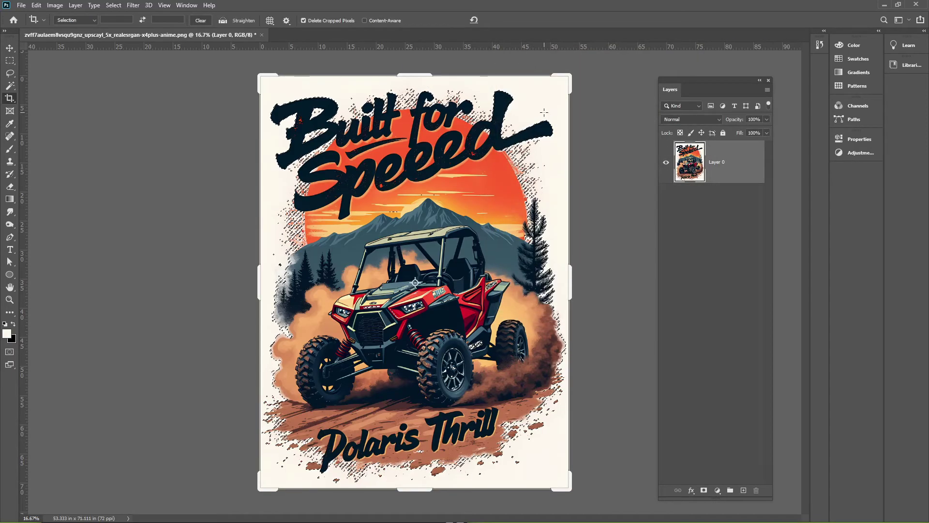
# Invert the selection and use Select and Mask, viewed On Layers, to output it as a new layer with layer mask.
pyautogui.click(113, 5)
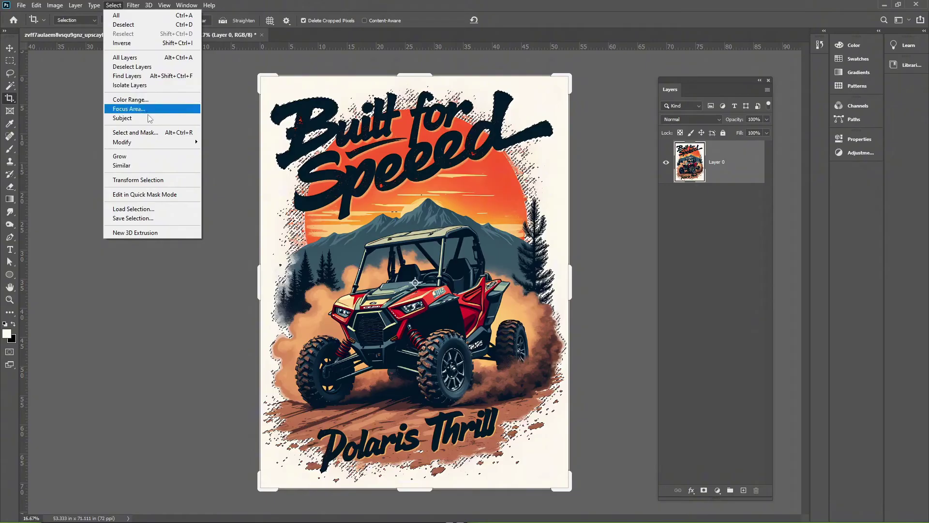
pyautogui.click(137, 44)
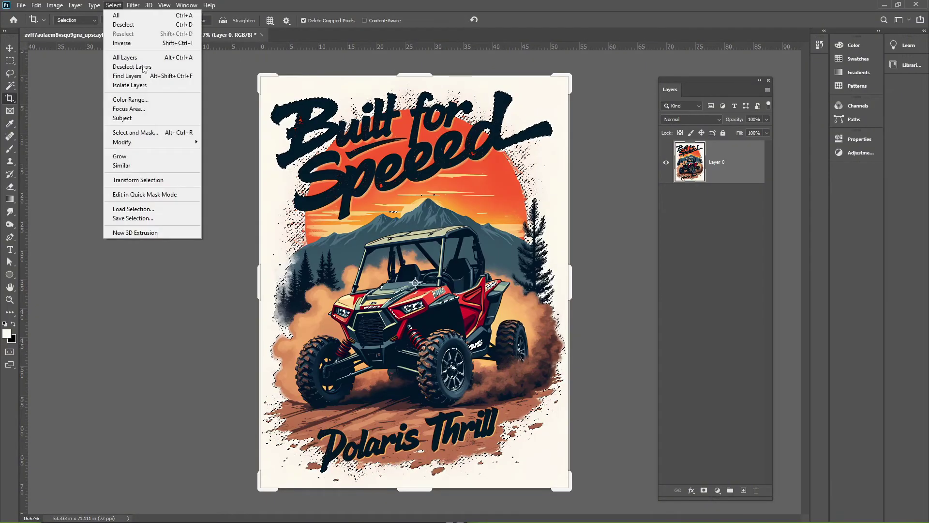
pyautogui.click(167, 132)
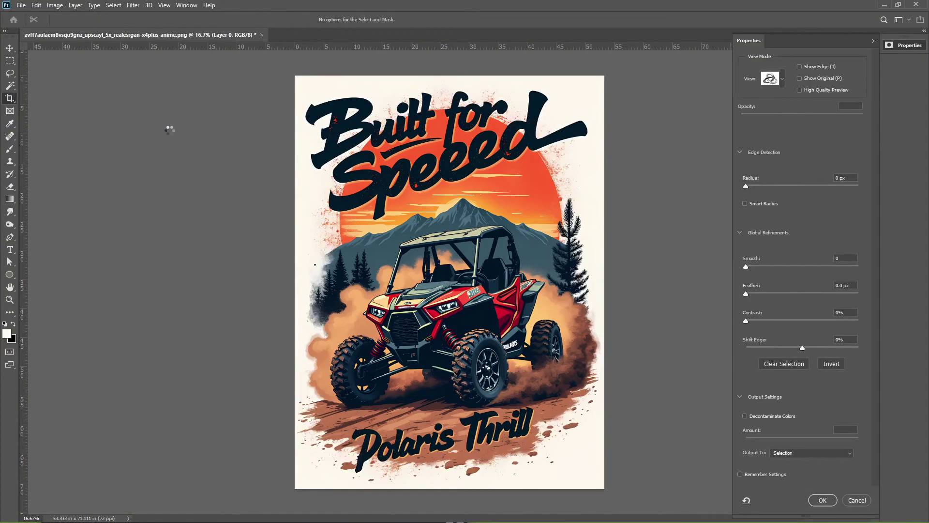
pyautogui.click(778, 81)
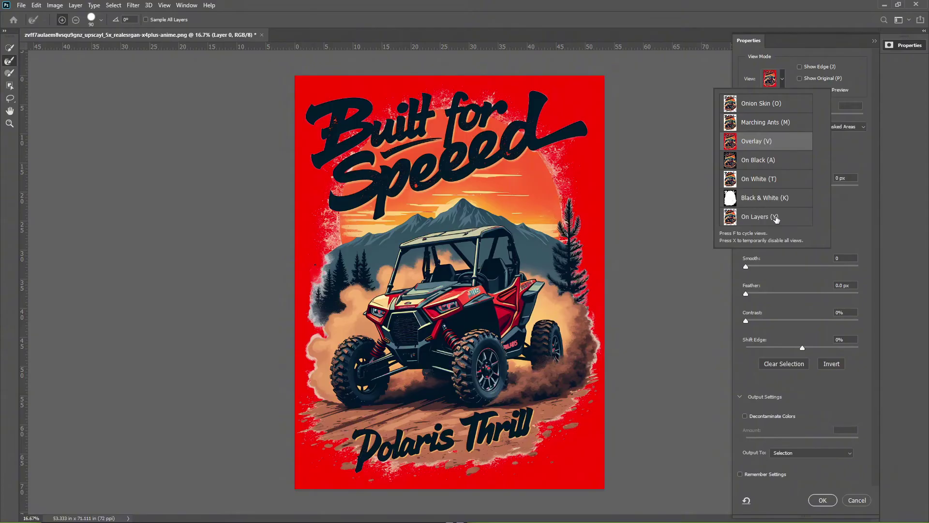
pyautogui.click(811, 453)
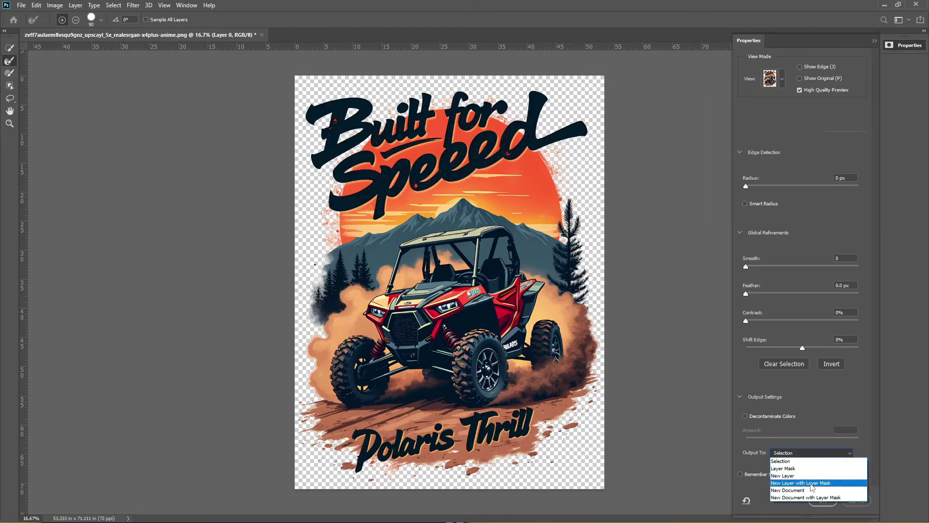
pyautogui.click(812, 484)
pyautogui.click(823, 500)
pyautogui.press('c')
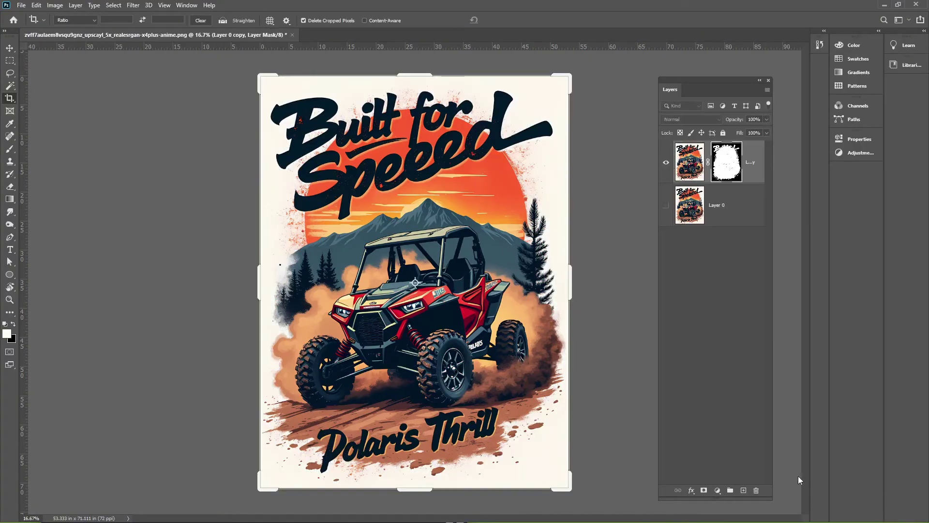
# Trim the canvas around the masked "Built for Speed" design.
pyautogui.click(59, 6)
pyautogui.click(74, 115)
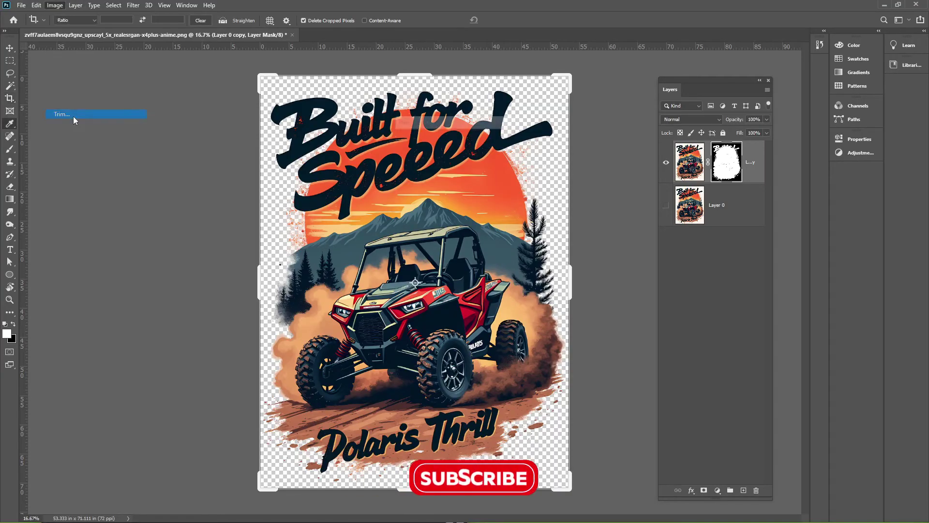
pyautogui.press('Return')
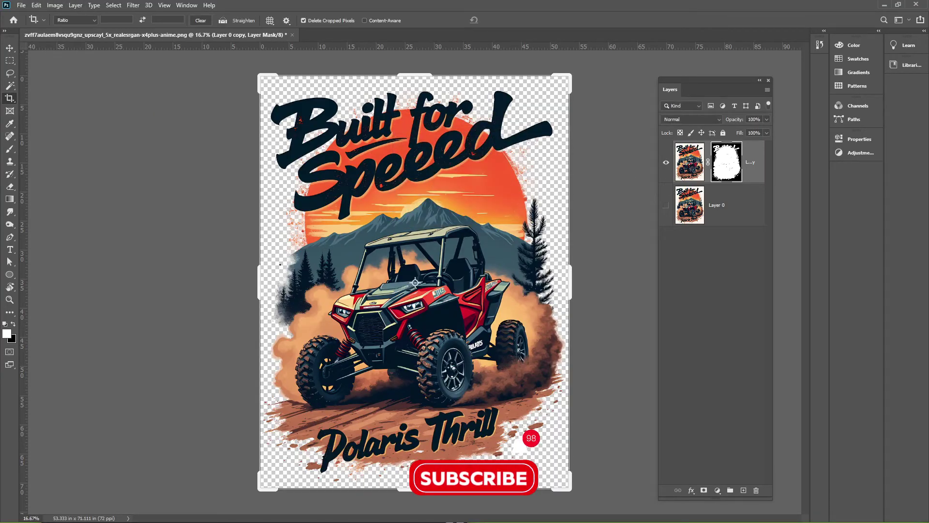
# Open the upscaled "Race the Wild" PNG from the Polaris off-road racing folder in Photoshop as a separate document.
pyautogui.hotkey('alt', 'Tab')
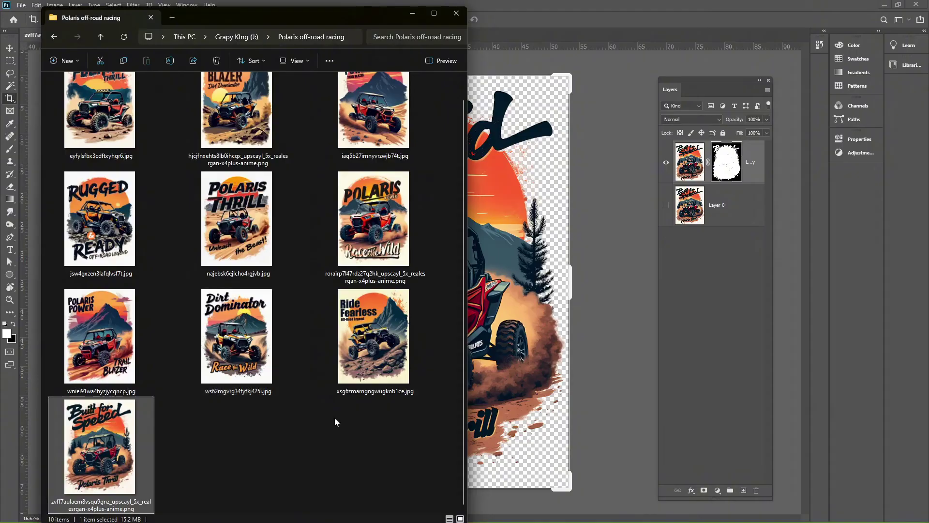
pyautogui.scroll(1, 282, 386)
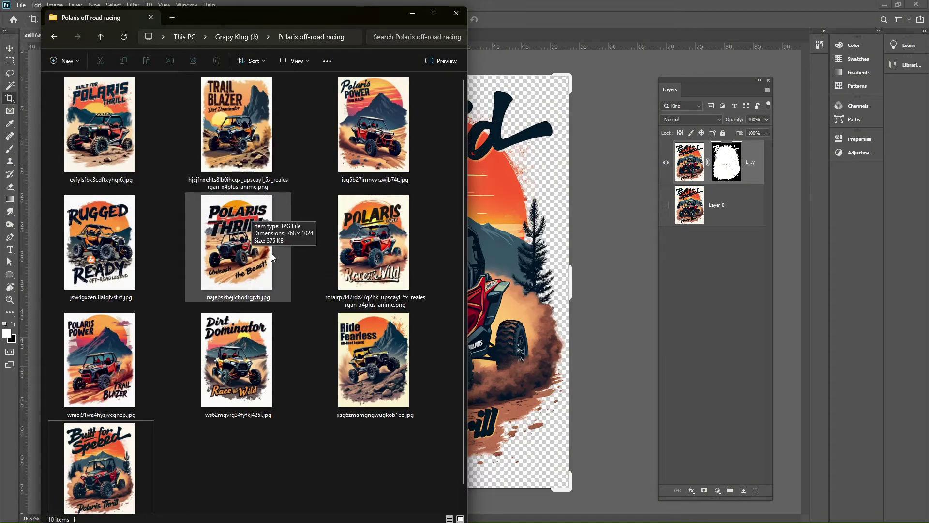
pyautogui.click(342, 198)
pyautogui.moveTo(523, 26); pyautogui.dragTo(522, 24)
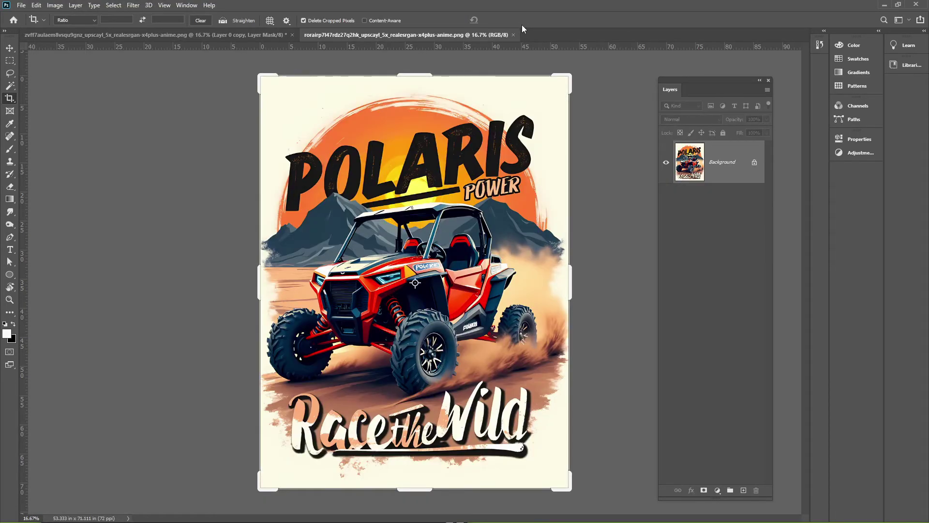
# Unlock the Background layer and select the cream backdrop of "Race the Wild" with Color Range at fuzziness 42.
pyautogui.click(755, 165)
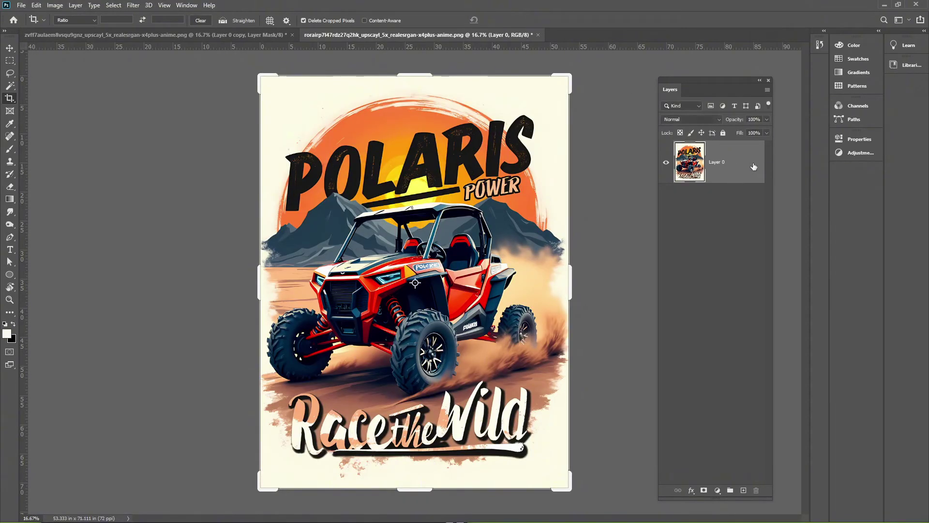
pyautogui.click(114, 5)
pyautogui.click(145, 100)
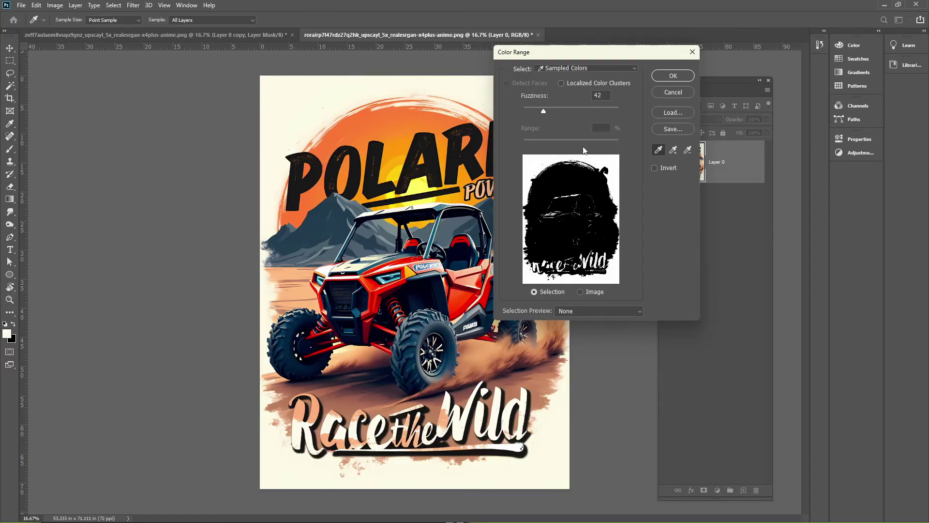
pyautogui.click(673, 76)
pyautogui.press('c')
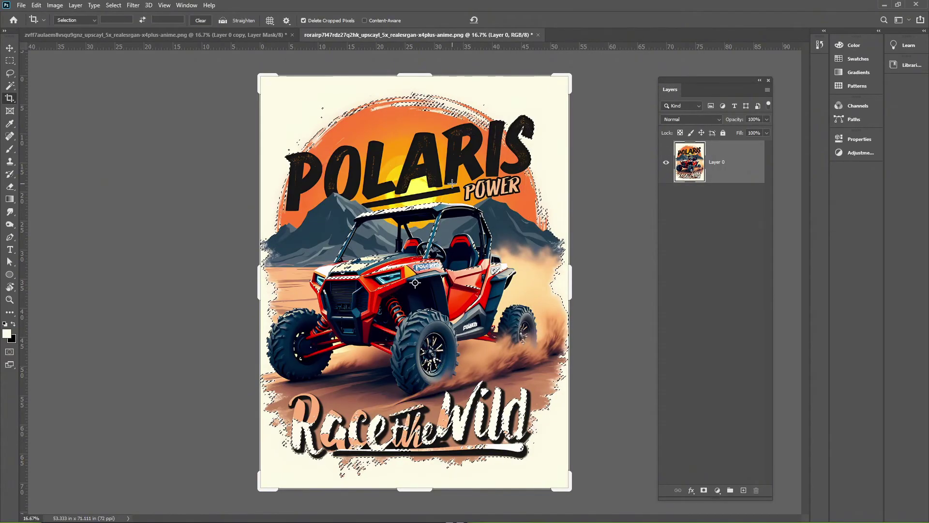
# Enter Quick Mask mode and paint over the whole vehicle with a soft 700 px brush to exclude it from the backdrop selection.
pyautogui.press('q')
pyautogui.hotkey('ctrl', '+')
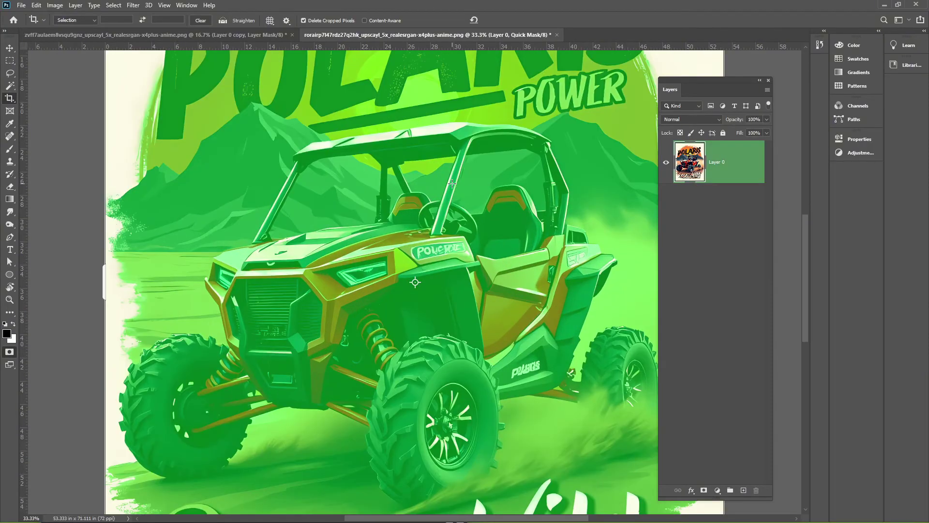
pyautogui.press('b')
pyautogui.press(']')
pyautogui.press(']')
pyautogui.press(']')
pyautogui.moveTo(318, 278)
pyautogui.mouseDown()
pyautogui.moveTo(276, 266)
pyautogui.moveTo(362, 146)
pyautogui.moveTo(434, 137)
pyautogui.mouseUp()
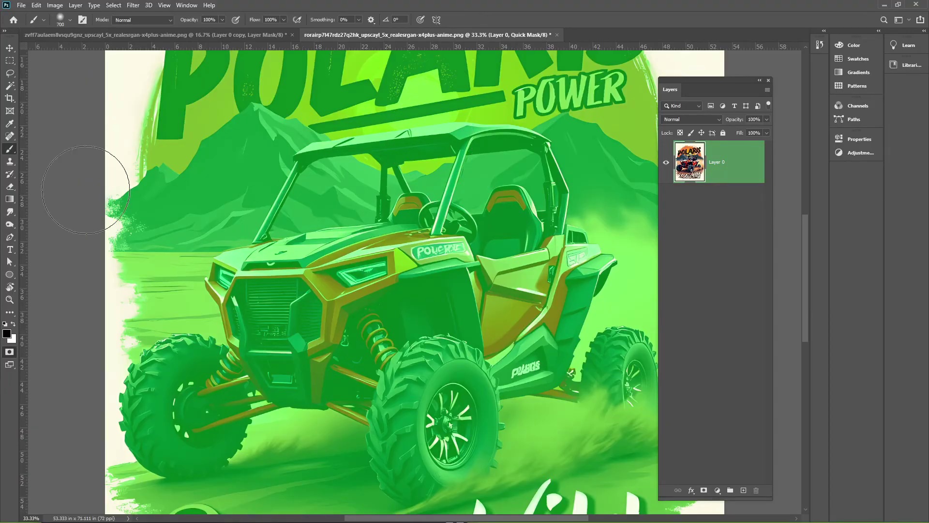
pyautogui.rightClick(8, 151)
pyautogui.click(40, 149)
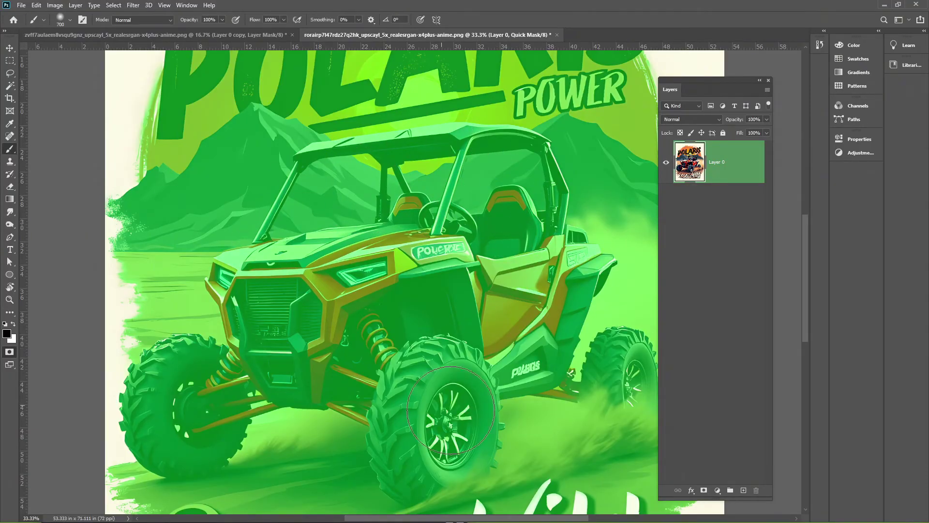
pyautogui.moveTo(544, 392); pyautogui.dragTo(393, 347)
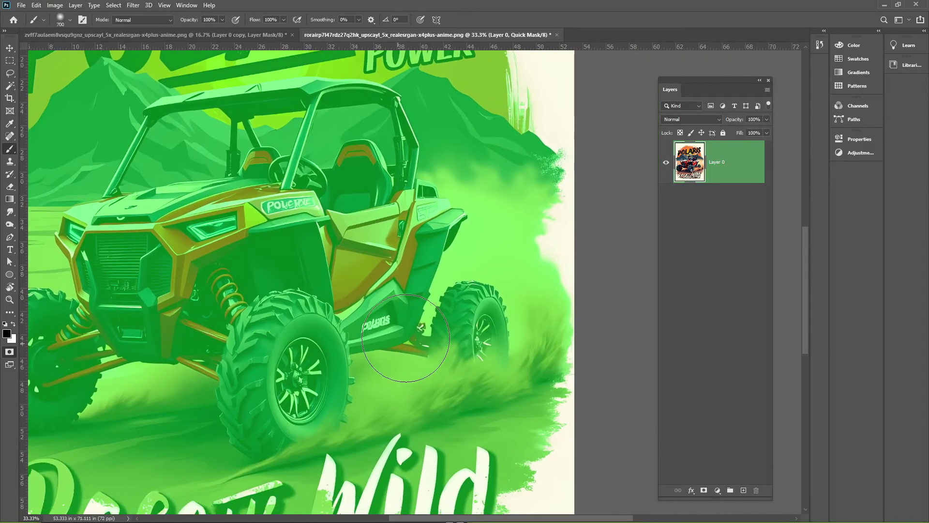
pyautogui.moveTo(366, 271); pyautogui.dragTo(432, 109)
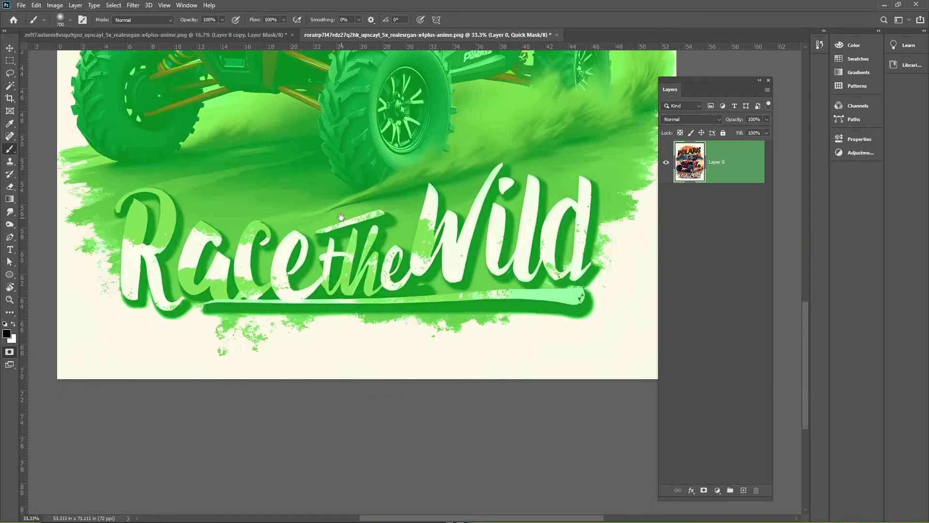
# Harden and shrink the brush, and paint over the light lettering of "Wild", "the" and most of "Race" in the Quick Mask.
pyautogui.press('[')
pyautogui.press('[')
pyautogui.press('[')
pyautogui.rightClick(583, 177)
pyautogui.moveTo(646, 135); pyautogui.dragTo(697, 136)
pyautogui.click(465, 204)
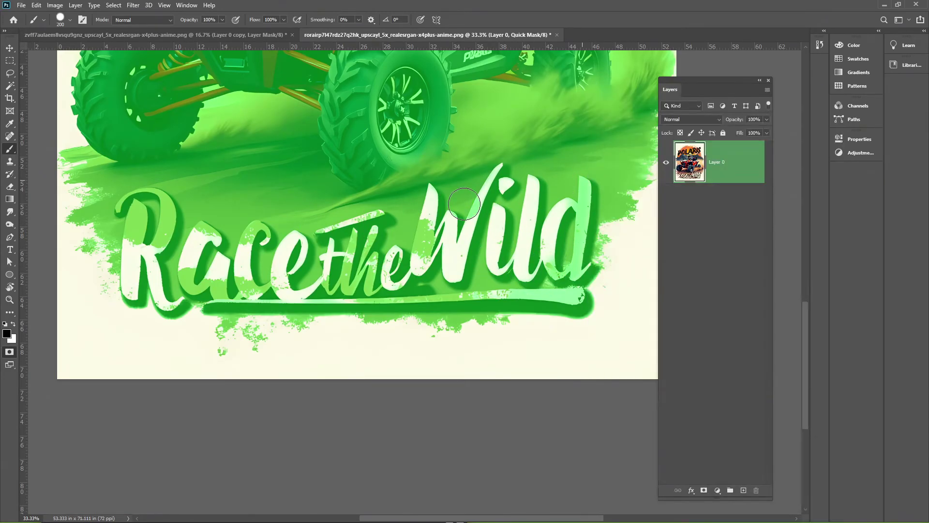
pyautogui.press(']')
pyautogui.press(']')
pyautogui.moveTo(504, 205)
pyautogui.mouseDown()
pyautogui.moveTo(476, 213)
pyautogui.moveTo(433, 251)
pyautogui.moveTo(466, 262)
pyautogui.moveTo(533, 225)
pyautogui.moveTo(513, 198)
pyautogui.moveTo(305, 261)
pyautogui.moveTo(421, 257)
pyautogui.moveTo(281, 261)
pyautogui.moveTo(212, 252)
pyautogui.mouseUp()
pyautogui.press('[')
pyautogui.press('[')
pyautogui.press('[')
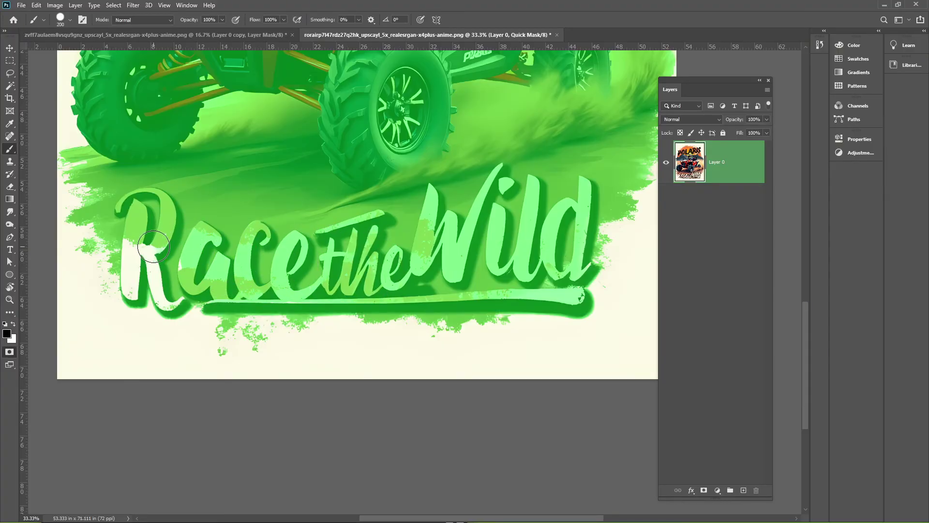
# Paint over the letter "R" and the remaining light gaps in "Race", reducing the brush from 200 to 90 px.
pyautogui.hotkey('ctrl', '+')
pyautogui.hotkey('ctrl', '+')
pyautogui.moveTo(155, 245); pyautogui.dragTo(487, 234)
pyautogui.moveTo(487, 289)
pyautogui.mouseDown()
pyautogui.moveTo(368, 280)
pyautogui.moveTo(286, 262)
pyautogui.moveTo(244, 303)
pyautogui.moveTo(251, 295)
pyautogui.moveTo(233, 269)
pyautogui.moveTo(274, 223)
pyautogui.mouseUp()
pyautogui.moveTo(212, 193); pyautogui.dragTo(193, 192)
pyautogui.moveTo(189, 261); pyautogui.dragTo(185, 300)
pyautogui.press('[')
pyautogui.press('[')
pyautogui.press('[')
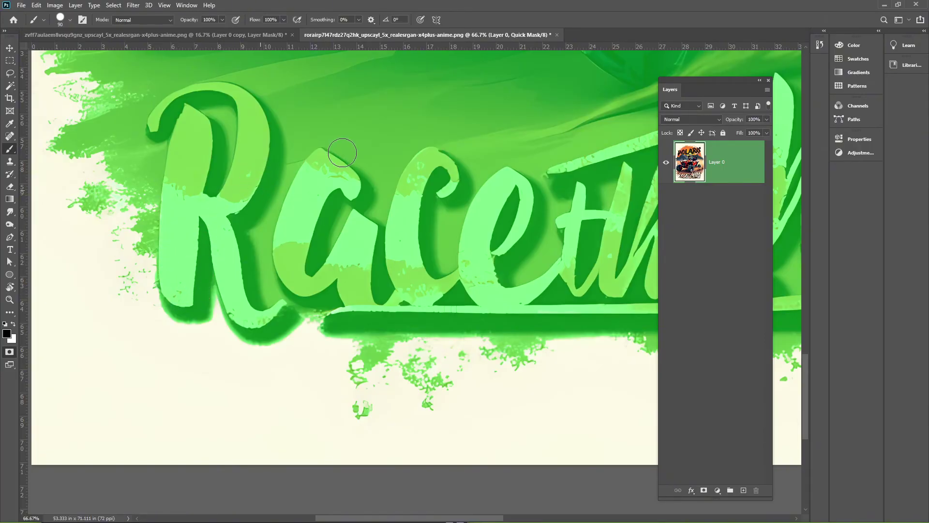
# Exit Quick Mask mode and invert the selection so that it covers the "Race the Wild" artwork.
pyautogui.hotkey('ctrl', '-')
pyautogui.hotkey('ctrl', '-')
pyautogui.hotkey('ctrl', '-')
pyautogui.press('q')
pyautogui.moveTo(339, 149); pyautogui.dragTo(68, 345)
pyautogui.click(9, 359)
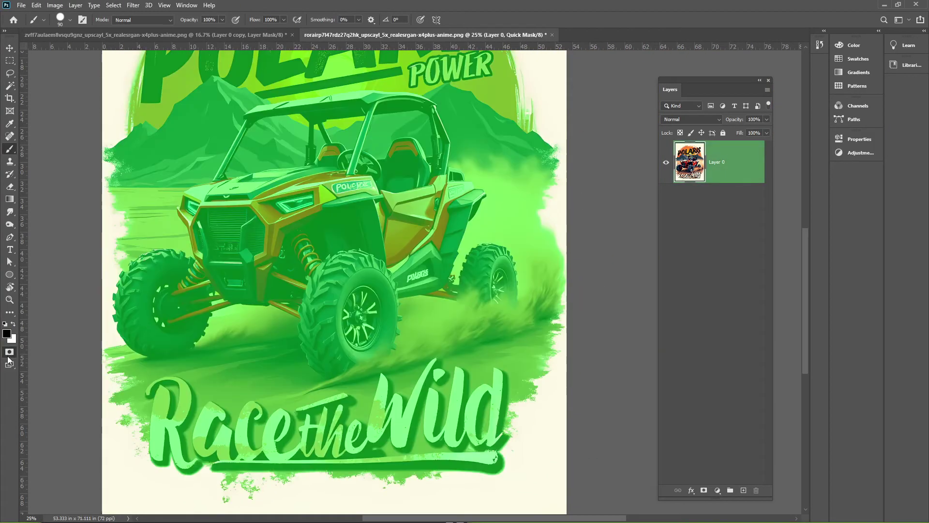
pyautogui.click(9, 358)
pyautogui.scroll(1, 61, 179)
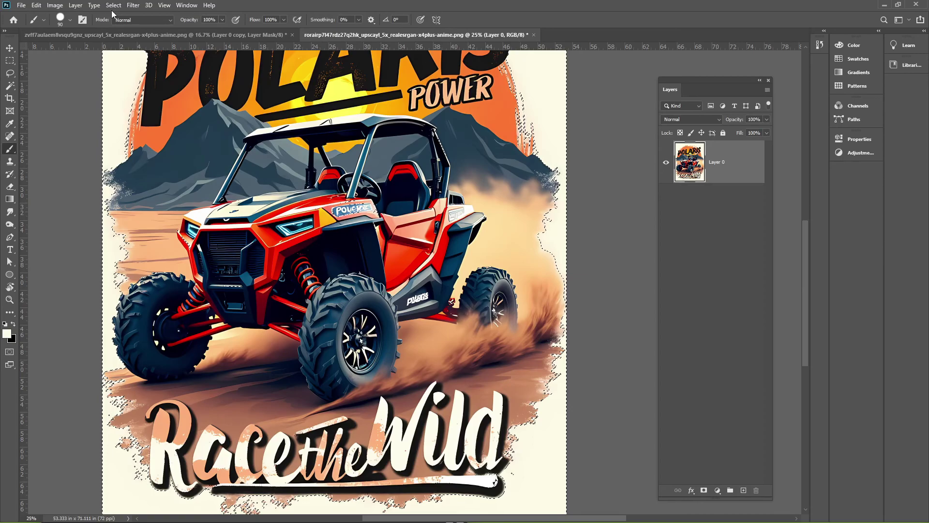
pyautogui.click(114, 5)
pyautogui.click(114, 5)
pyautogui.click(114, 5)
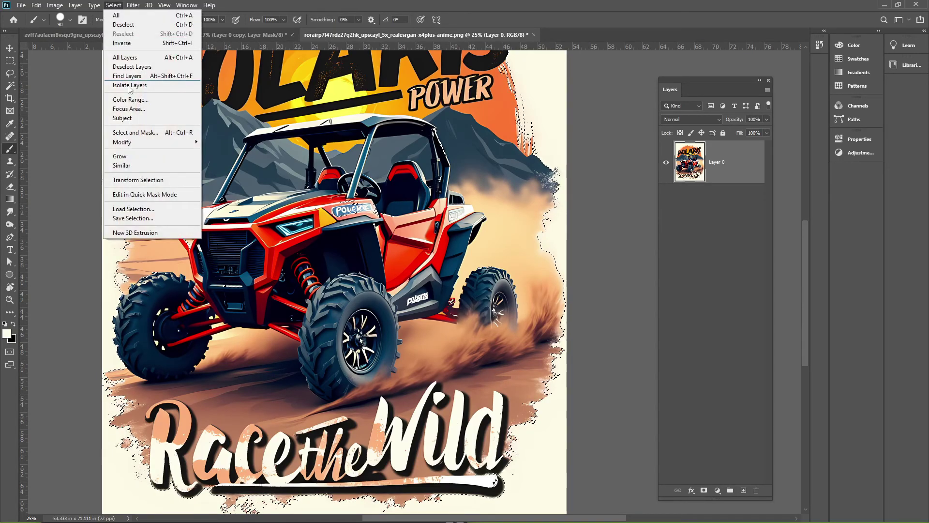
# Use Select and Mask with the Overlay view to output the artwork selection as a new layer with layer mask.
pyautogui.click(158, 132)
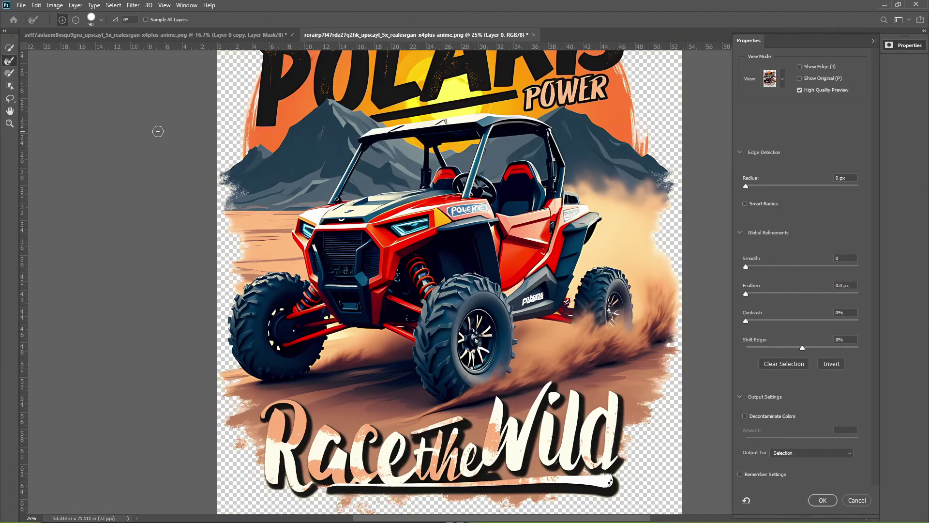
pyautogui.click(783, 79)
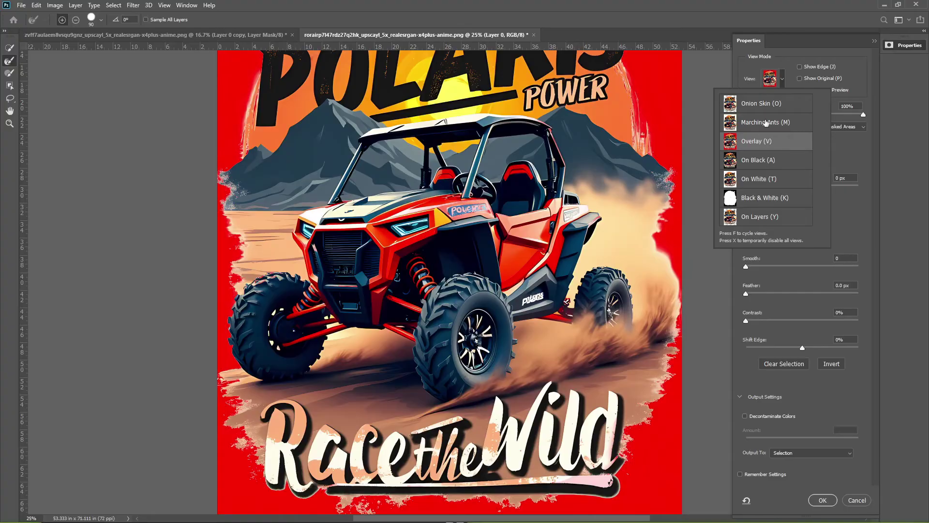
pyautogui.click(802, 394)
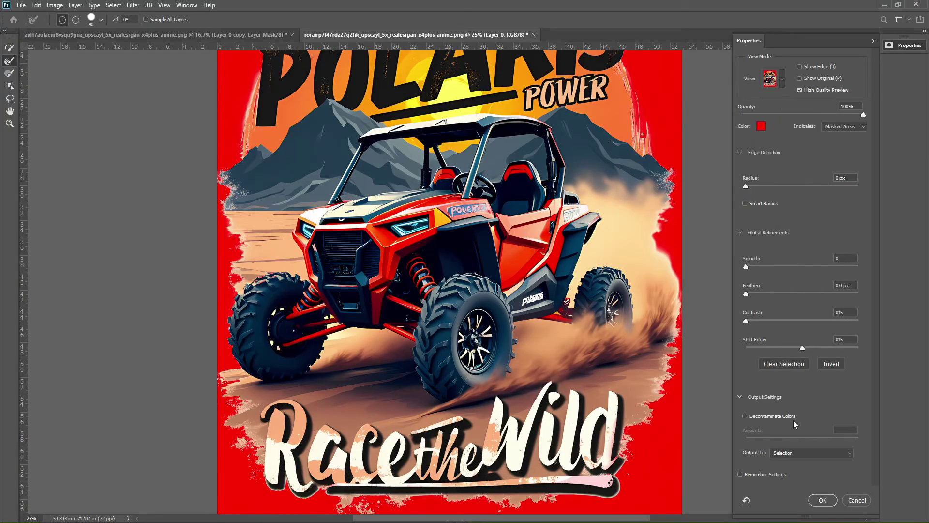
pyautogui.click(812, 453)
pyautogui.click(808, 481)
pyautogui.click(822, 500)
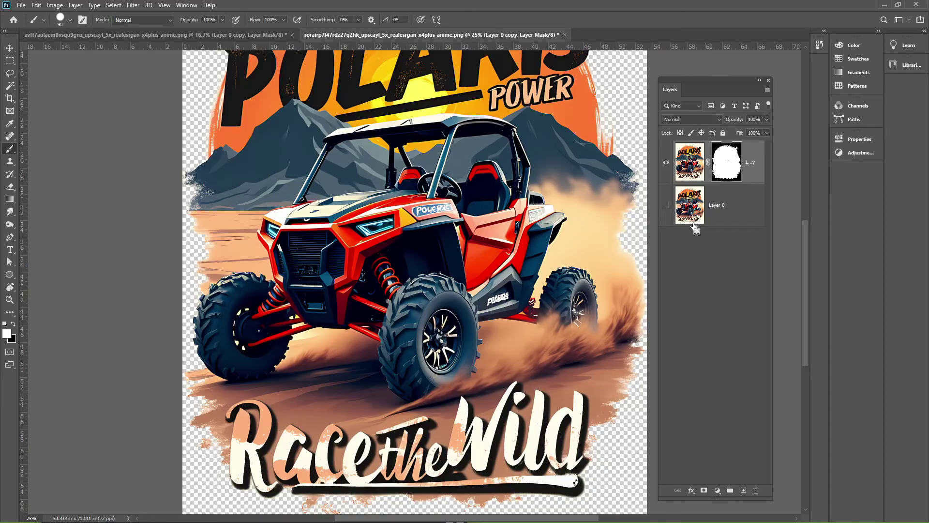
# Review the masked "Race the Wild" and "Built for Speed" designs, and open the upscaled "Trail Blazer" PNG as a separate Photoshop document.
pyautogui.hotkey('ctrl', '0')
pyautogui.click(239, 35)
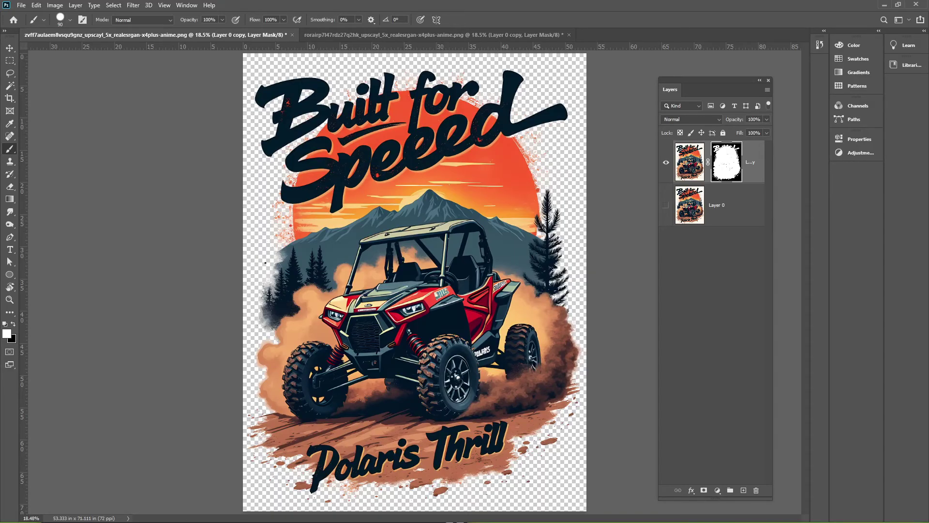
pyautogui.hotkey('alt', 'Tab')
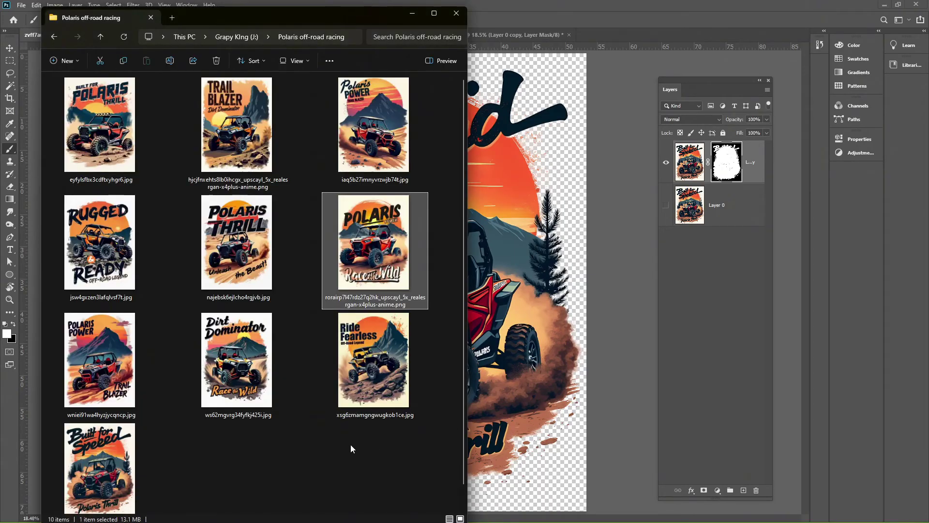
pyautogui.click(255, 161)
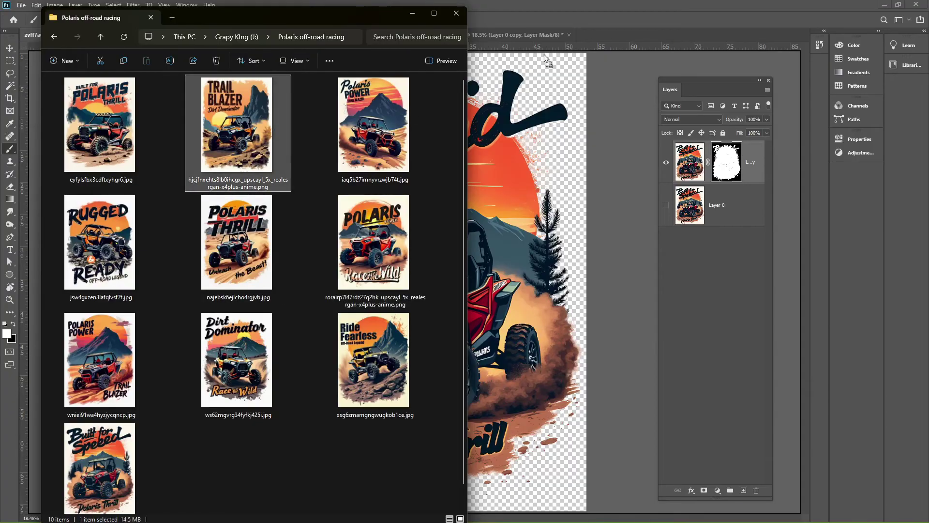
pyautogui.moveTo(548, 23); pyautogui.dragTo(547, 22)
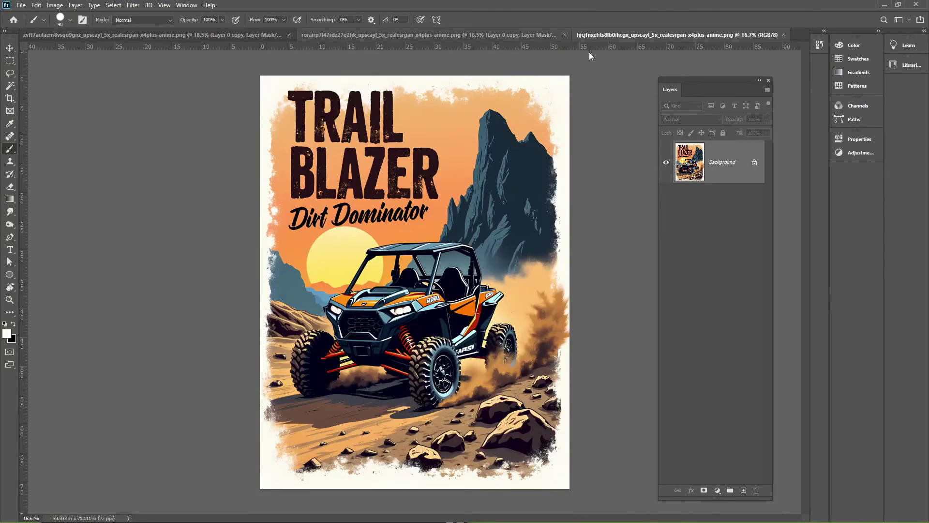
# Unlock the Background layer and select the off-white backdrop of "Trail Blazer" with Color Range at fuzziness 42.
pyautogui.click(756, 164)
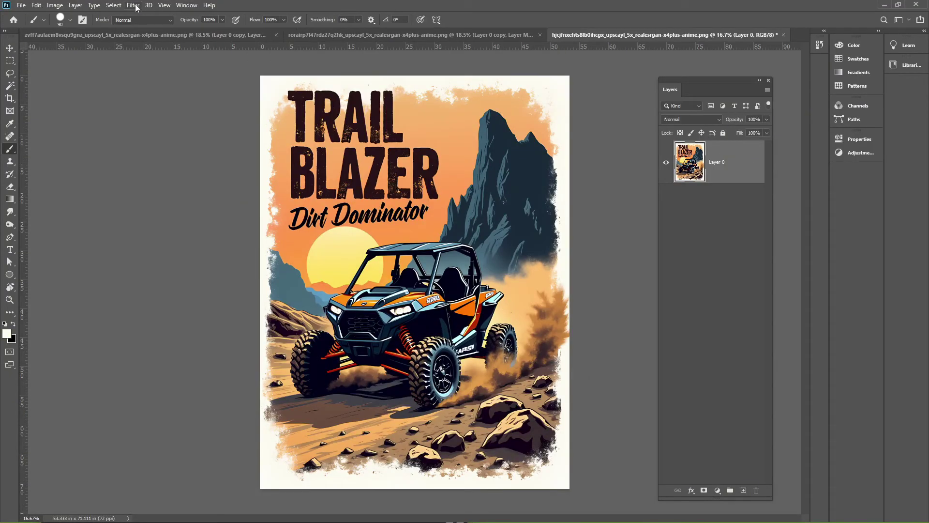
pyautogui.click(114, 5)
pyautogui.click(121, 99)
pyautogui.click(275, 81)
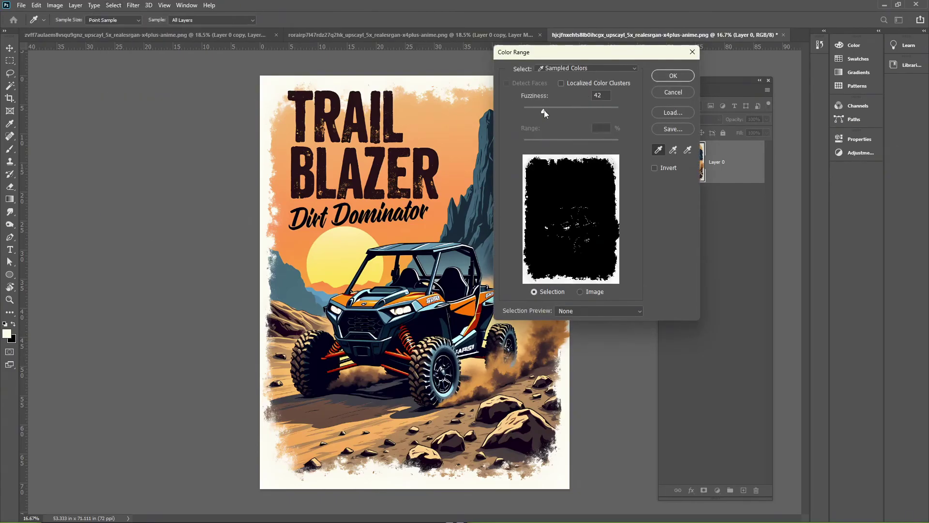
pyautogui.click(673, 75)
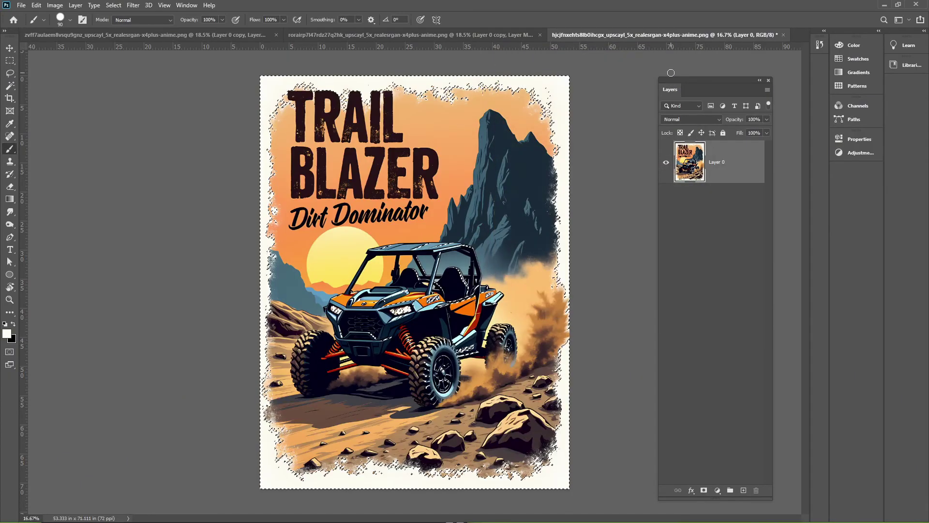
# Enter Quick Mask mode and paint over the "Trail Blazer" vehicle with a hard 500 px brush to exclude it from the selection.
pyautogui.click(10, 352)
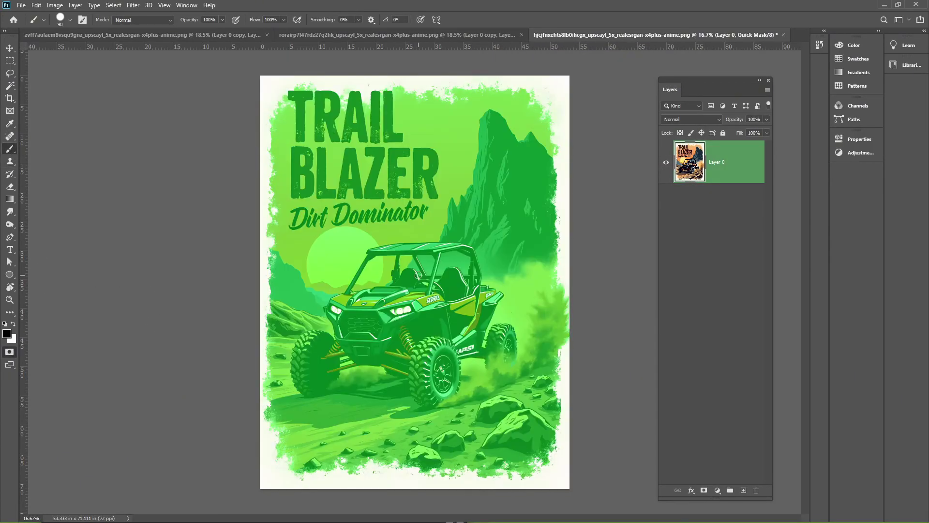
pyautogui.scroll(2, 420, 279)
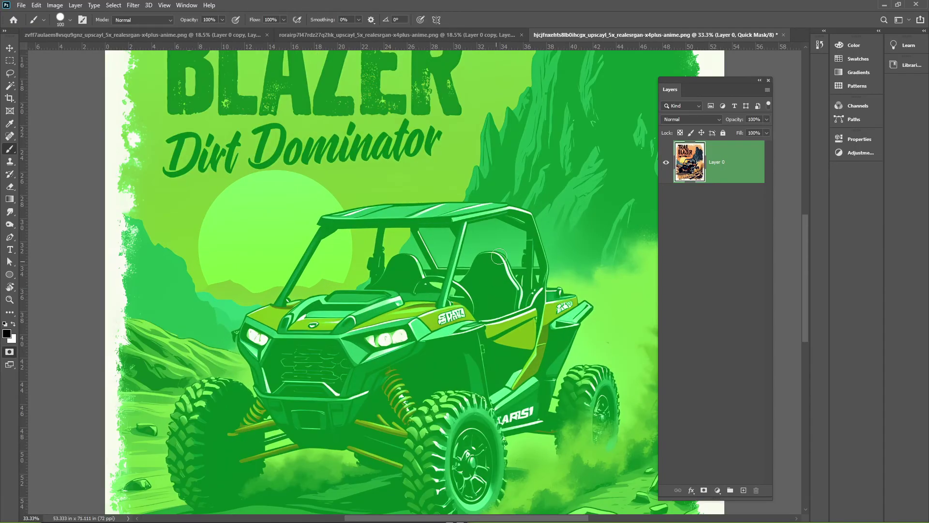
pyautogui.press(']')
pyautogui.press(']')
pyautogui.press(']')
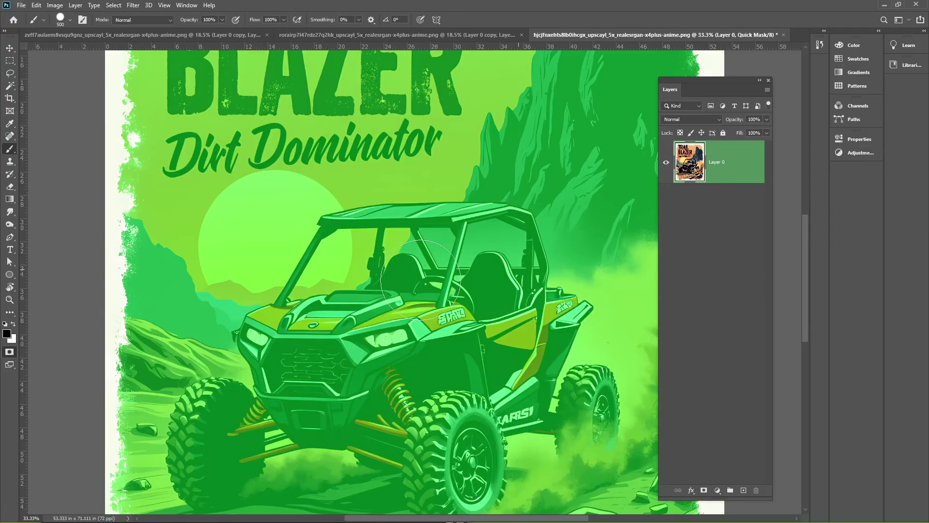
pyautogui.scroll(-4, 387, 237)
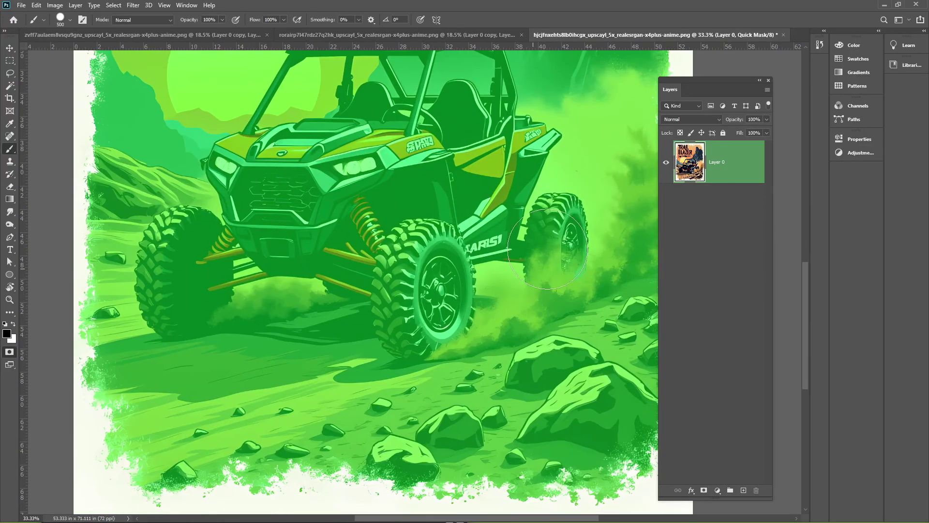
# Exit Quick Mask mode and invert the selection so that it covers the "Trail Blazer" artwork.
pyautogui.click(9, 352)
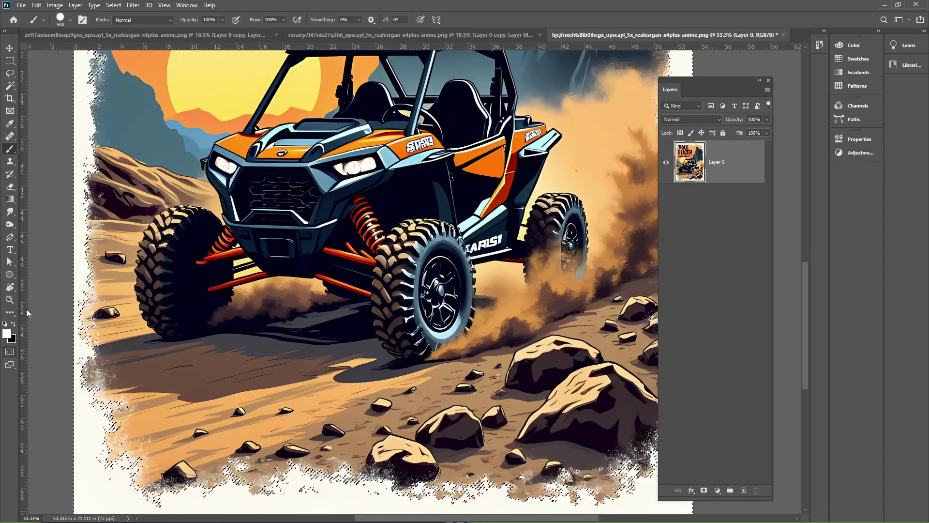
pyautogui.click(113, 5)
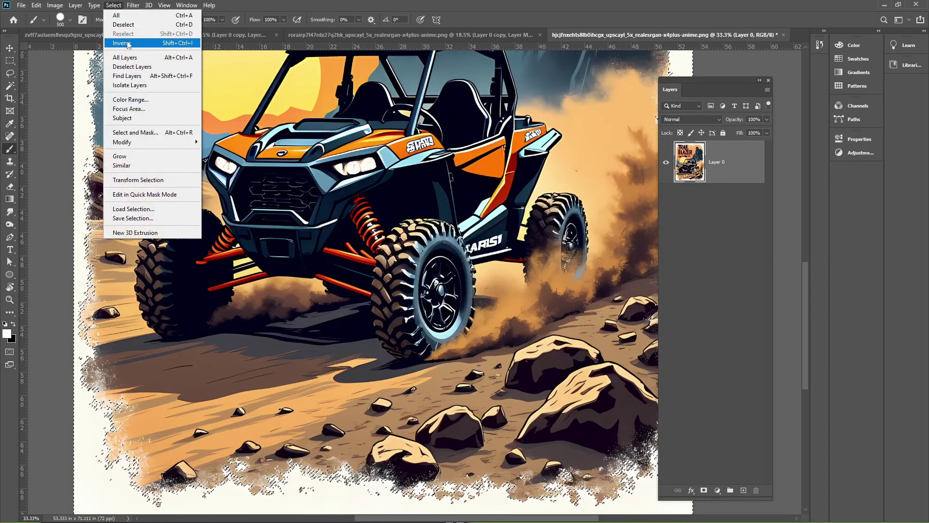
pyautogui.click(116, 9)
pyautogui.click(117, 8)
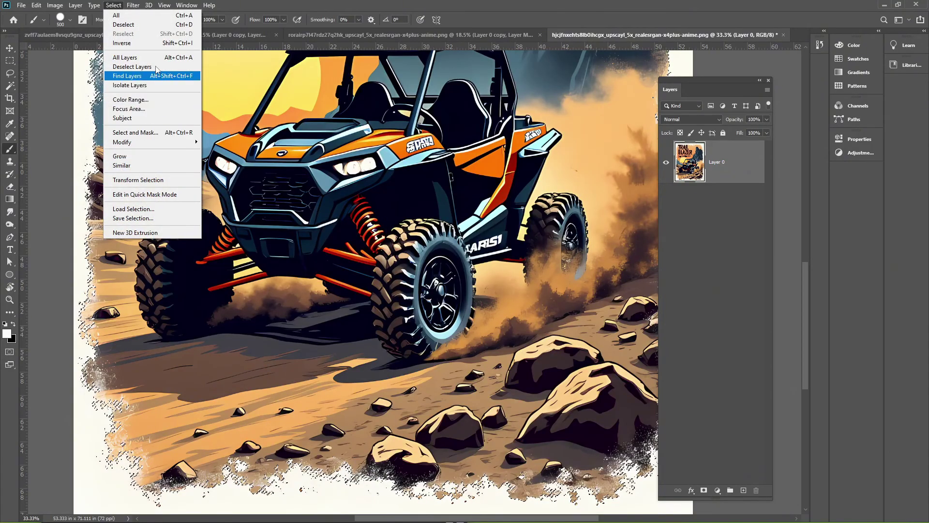
# Use Select and Mask to shift the edge to -11% and output the selection as a new layer with layer mask.
pyautogui.click(155, 132)
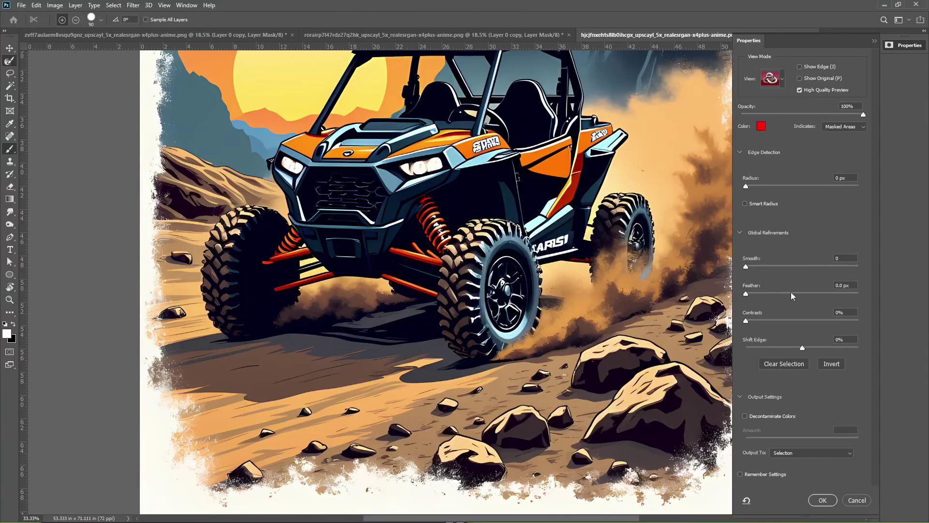
pyautogui.click(797, 348)
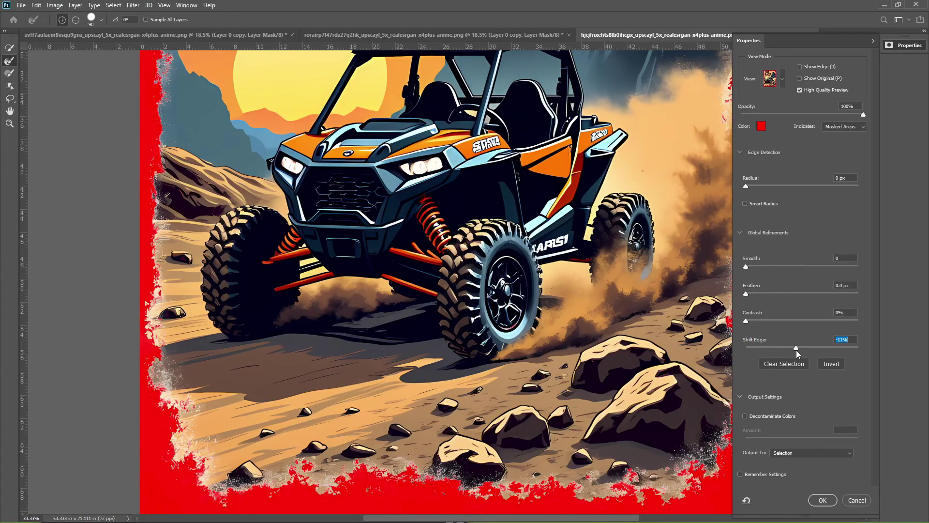
pyautogui.click(796, 453)
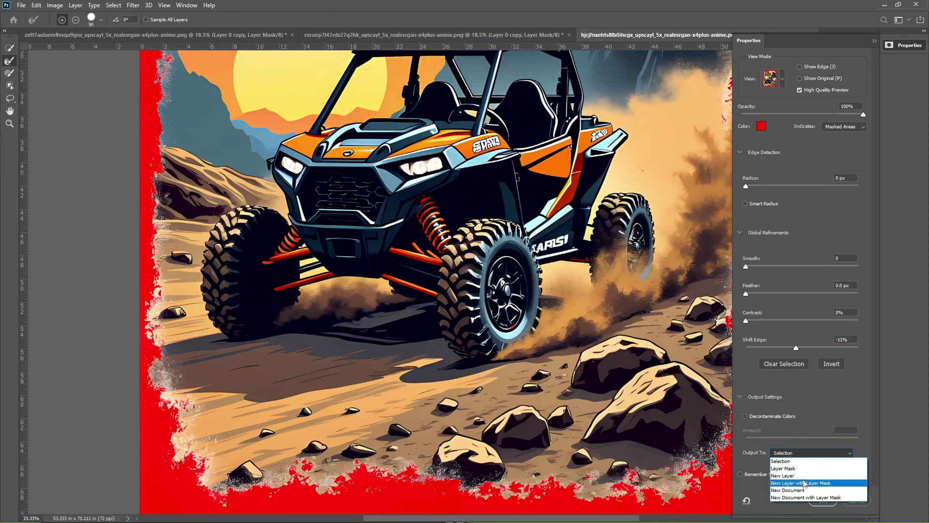
pyautogui.click(800, 469)
pyautogui.click(824, 500)
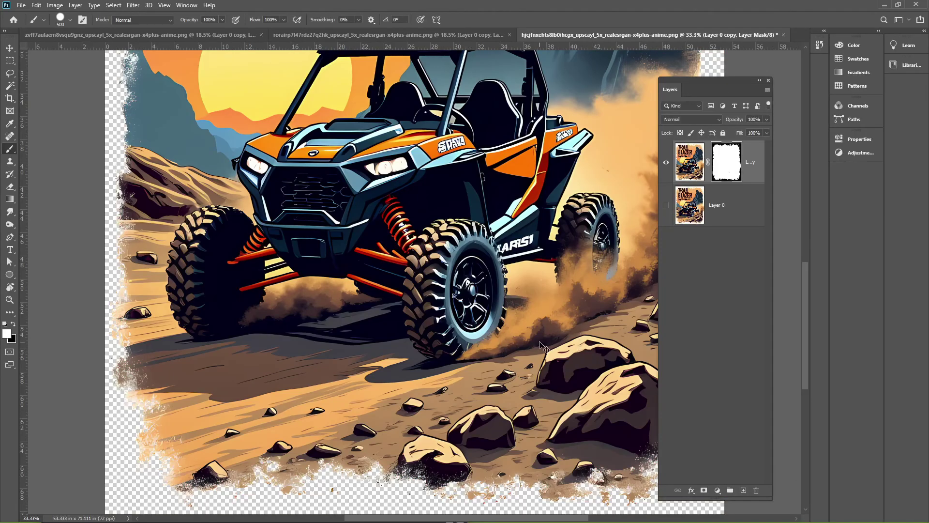
# Fit the "Trail Blazer" design to the window, and select and delete the hidden original Layer 0 beneath the masked copy.
pyautogui.hotkey('ctrl', '0')
pyautogui.press('v')
pyautogui.click(679, 219)
pyautogui.click(55, 5)
pyautogui.click(70, 124)
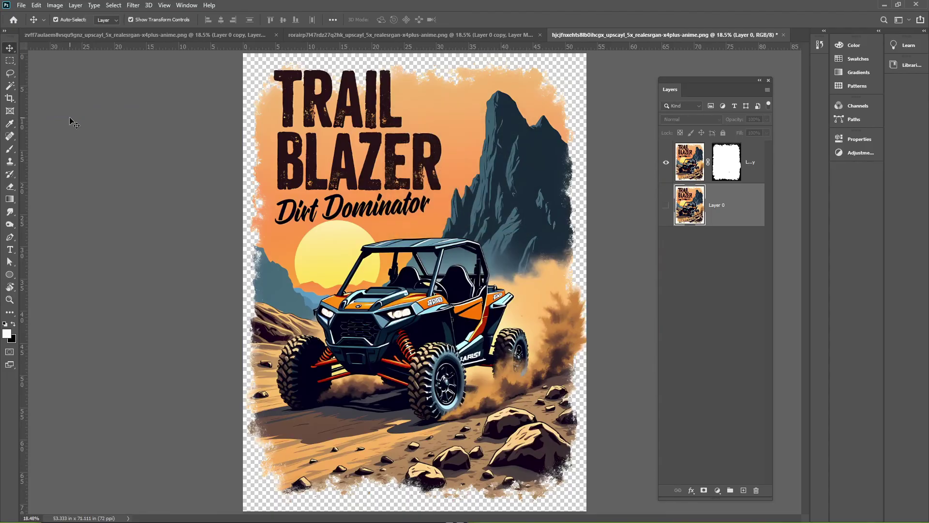
pyautogui.press('Delete')
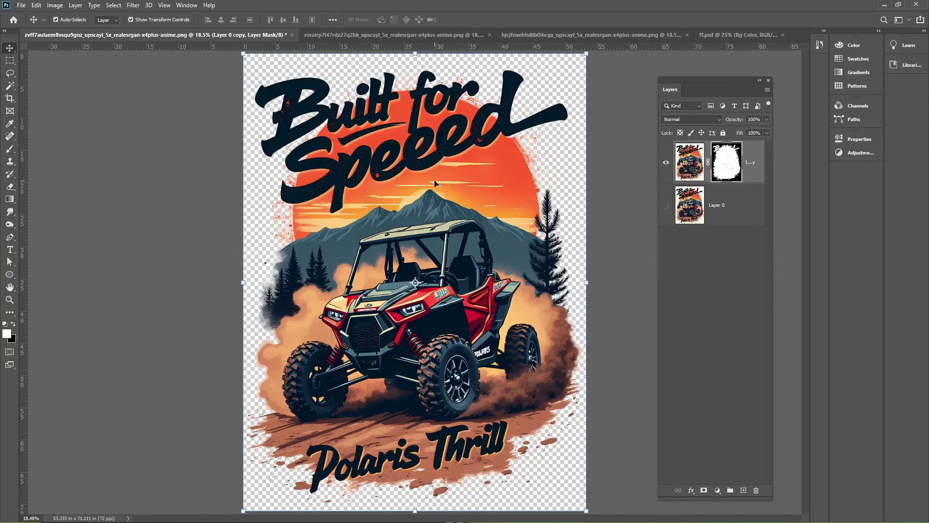
# Copy the masked "Built for Speeed" artwork into the ff.psd shirt mockup and place its layer directly beneath the lights-and-darks layer.
pyautogui.moveTo(434, 183); pyautogui.dragTo(566, 130)
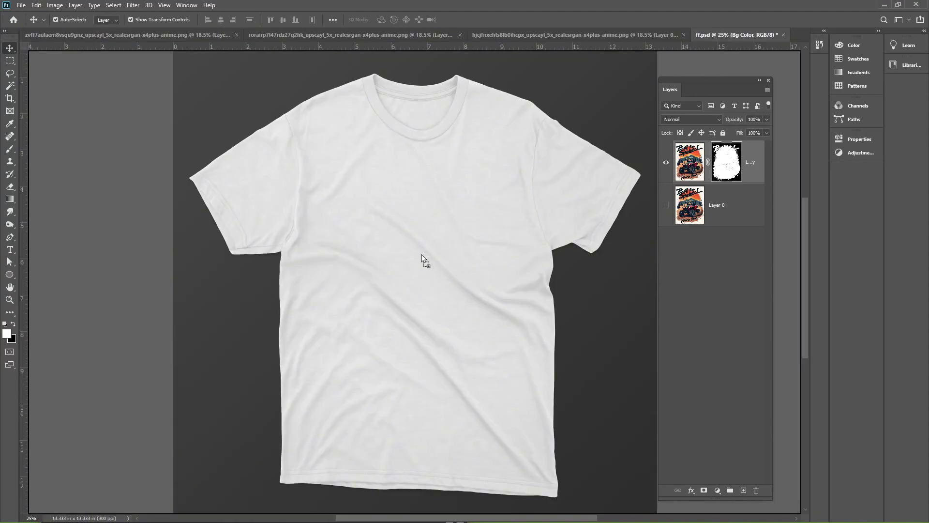
pyautogui.moveTo(422, 254); pyautogui.dragTo(419, 257)
pyautogui.hotkey('ctrl', ']')
pyautogui.hotkey('ctrl', ']')
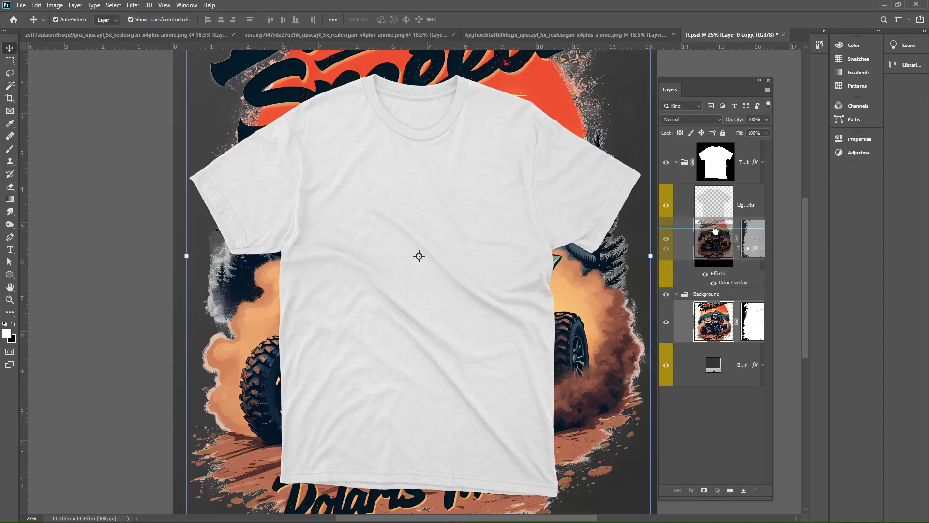
# Scale the "Built for Speeed" design proportionally to 37% and position it centrally on the shirt's chest.
pyautogui.hotkey('ctrl', 't')
pyautogui.moveTo(162, 23); pyautogui.dragTo(129, 29)
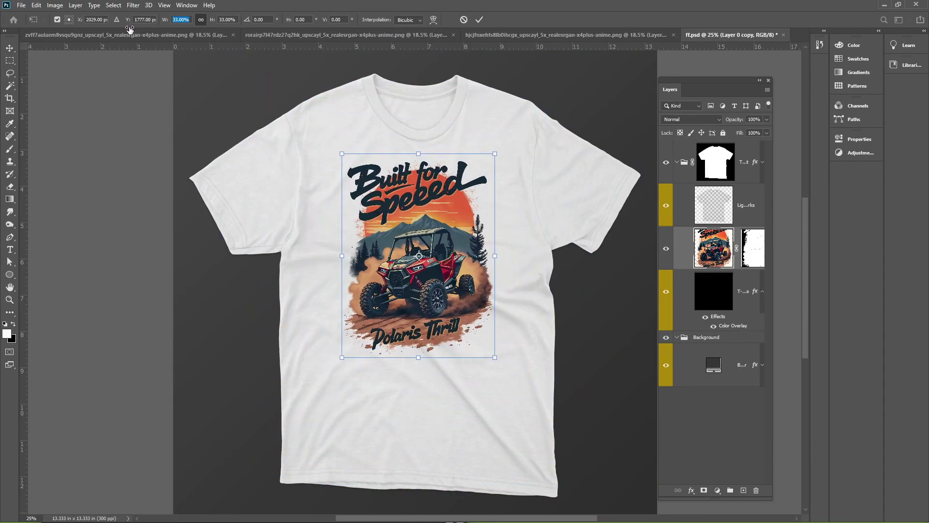
pyautogui.moveTo(464, 258); pyautogui.dragTo(466, 270)
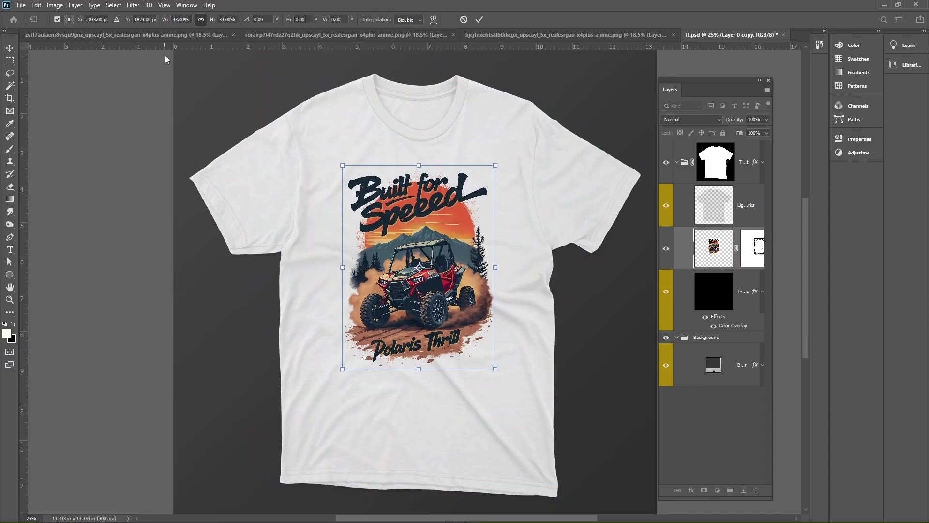
pyautogui.moveTo(165, 20); pyautogui.dragTo(170, 20)
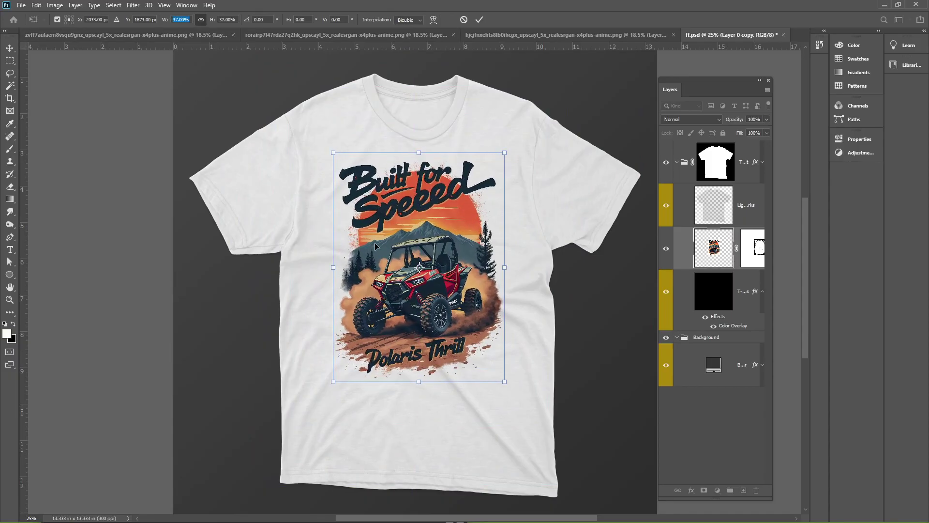
pyautogui.moveTo(427, 314); pyautogui.dragTo(427, 321)
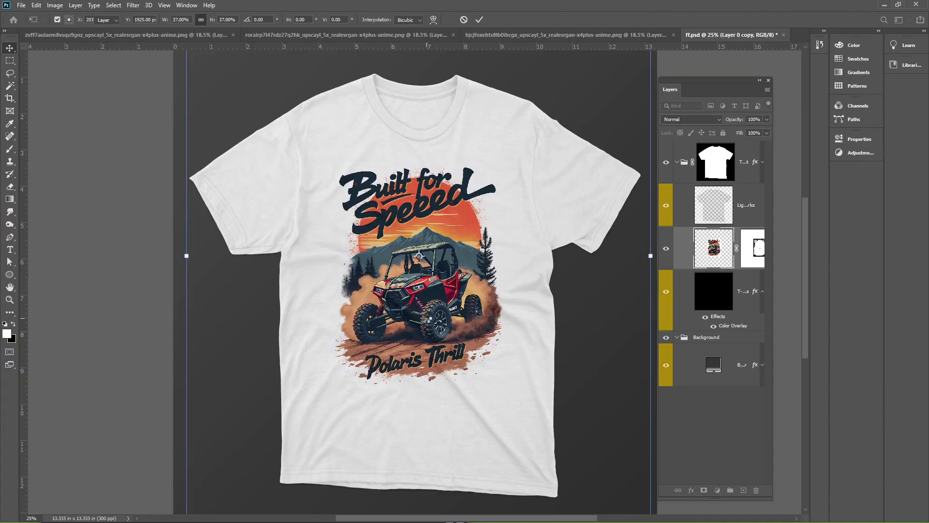
pyautogui.press('Return')
# Hide the "Built for Speeed" layer and copy the masked "Polaris Power" artwork into the shirt mockup above it.
pyautogui.hotkey('ctrl', '=')
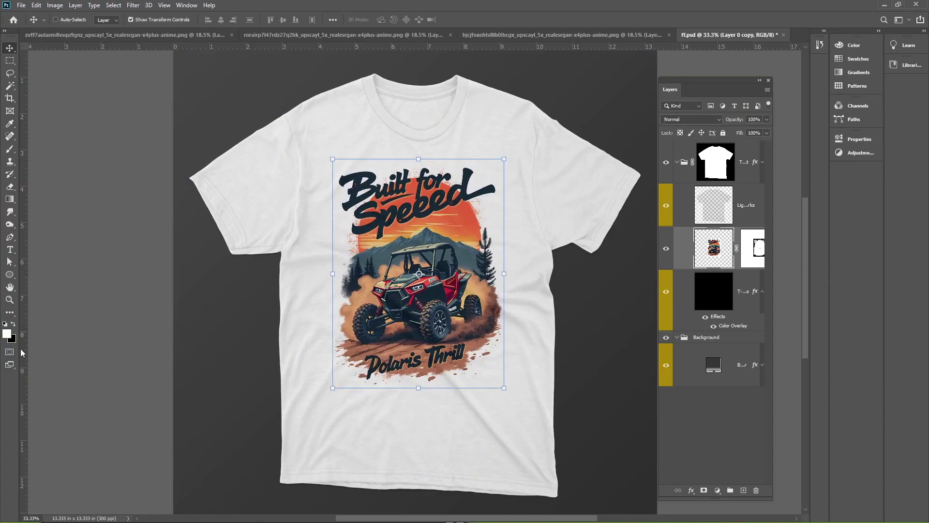
pyautogui.click(665, 248)
pyautogui.click(305, 34)
pyautogui.moveTo(419, 173); pyautogui.dragTo(429, 275)
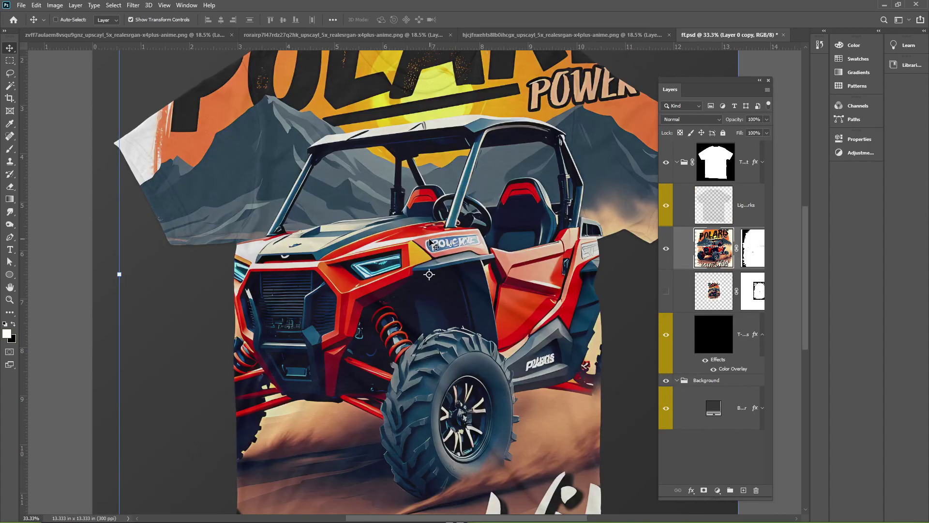
# Scale the "Polaris Power" design proportionally to 39% and position it on the shirt's chest.
pyautogui.hotkey('ctrl', 't')
pyautogui.moveTo(169, 21); pyautogui.dragTo(139, 30)
pyautogui.moveTo(545, 253); pyautogui.dragTo(538, 256)
pyautogui.click(184, 20)
pyautogui.write('39')
pyautogui.press('Return')
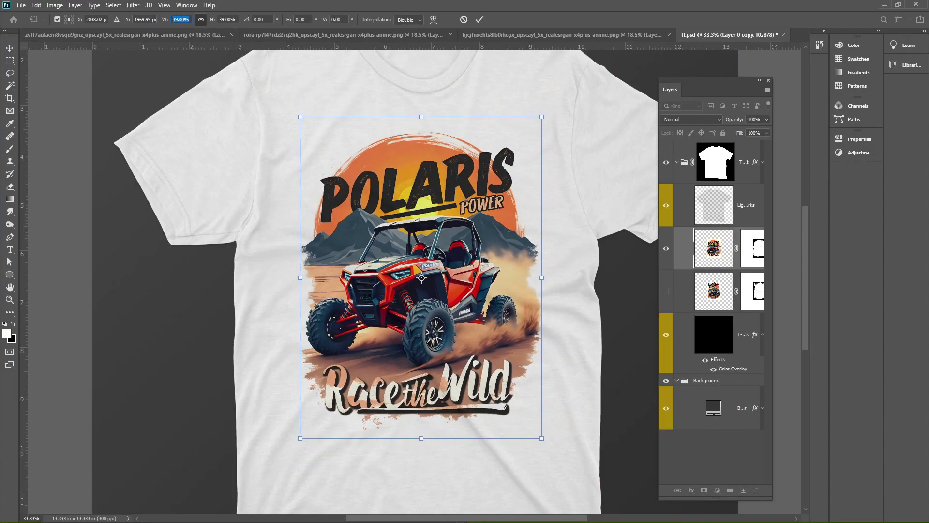
# Nudge the "Polaris Power" design slightly to the left, apply the transform and deselect its layer.
pyautogui.press('Left')
pyautogui.press('Left')
pyautogui.press('Left')
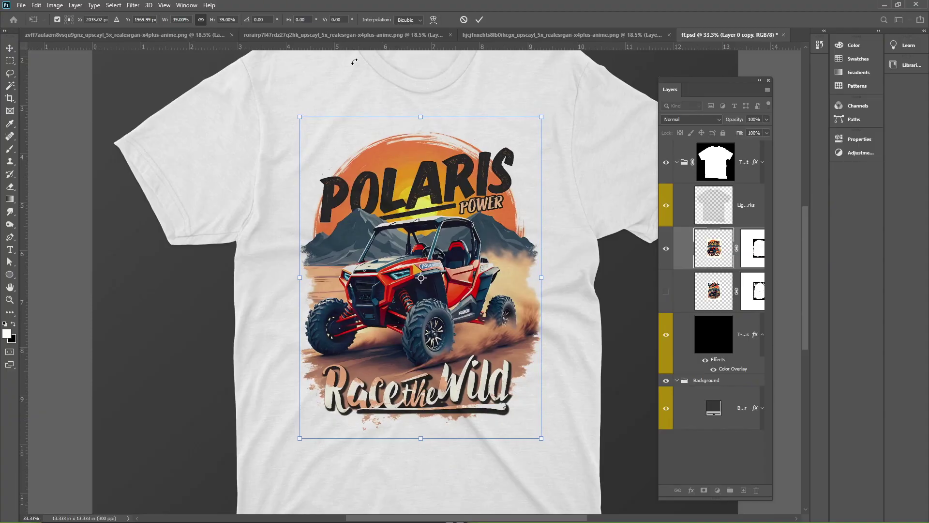
pyautogui.press('Return')
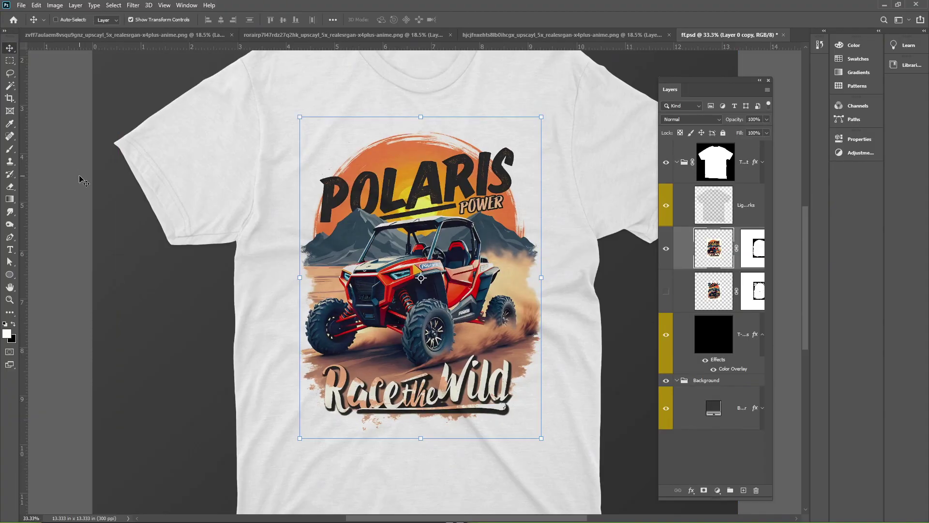
pyautogui.hotkey('ctrl', '0')
pyautogui.click(83, 180)
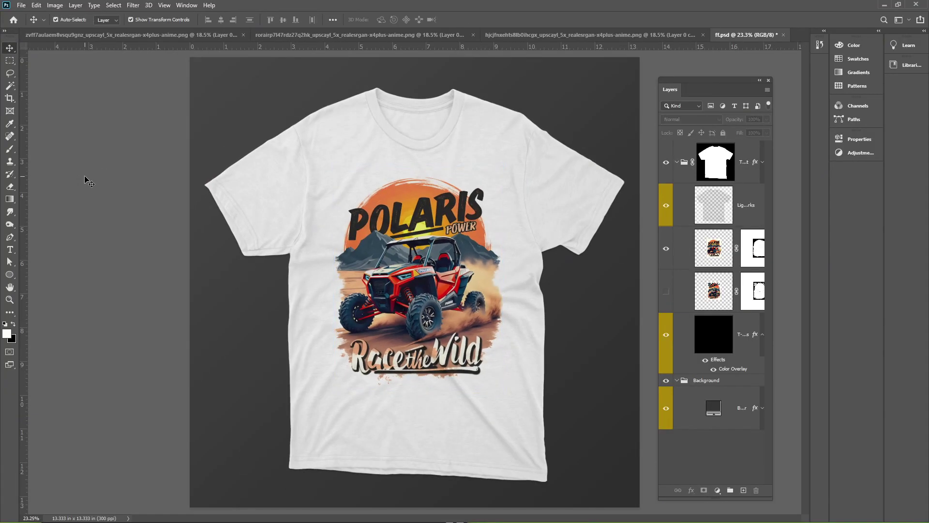
pyautogui.hotkey('ctrl', '+')
pyautogui.hotkey('ctrl', '+')
pyautogui.hotkey('ctrl', '-')
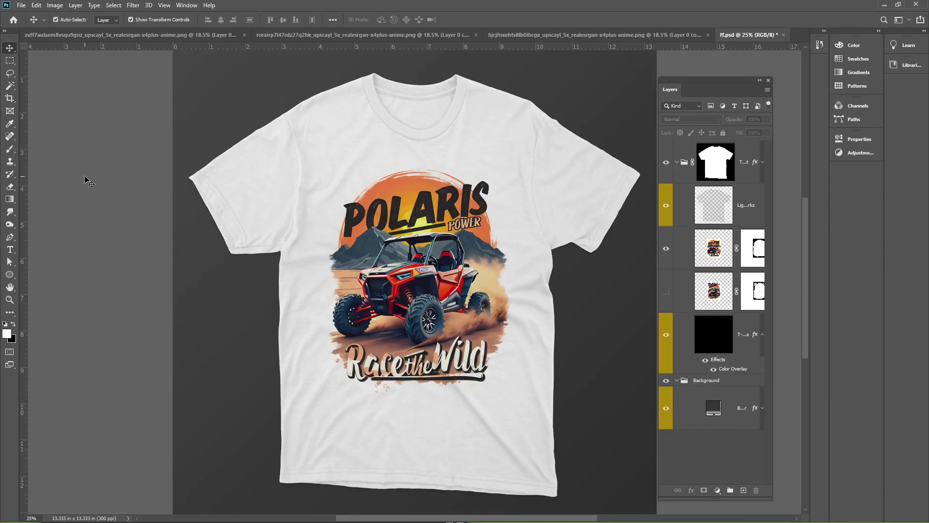